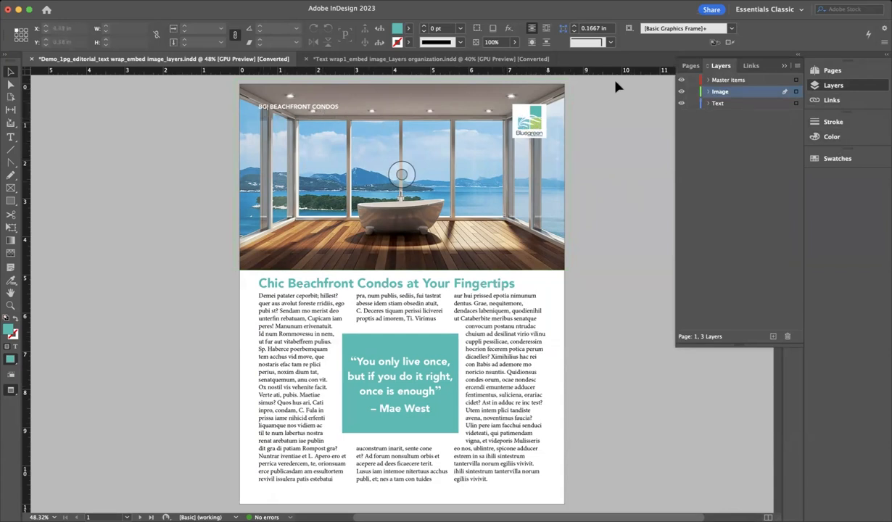
# Inspect the A-Master parent page and its Master items and Image layers, then return to page 1
pyautogui.click(689, 66)
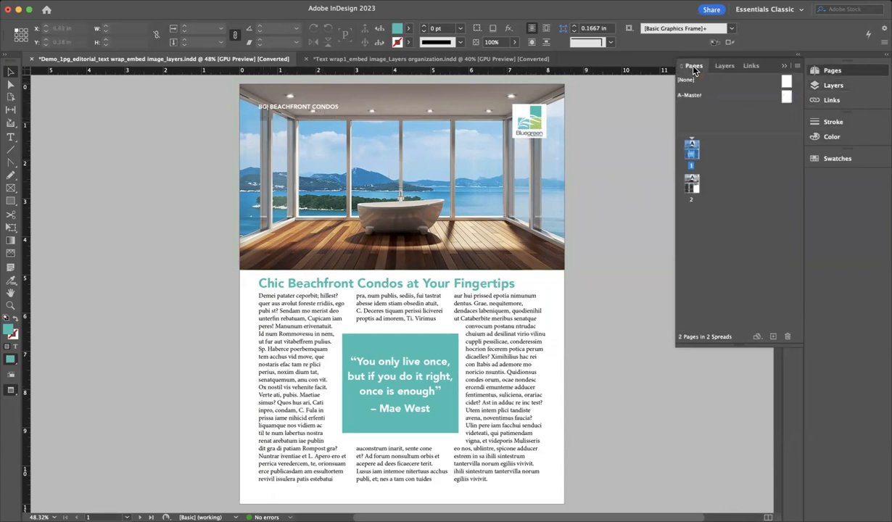
pyautogui.doubleClick(788, 95)
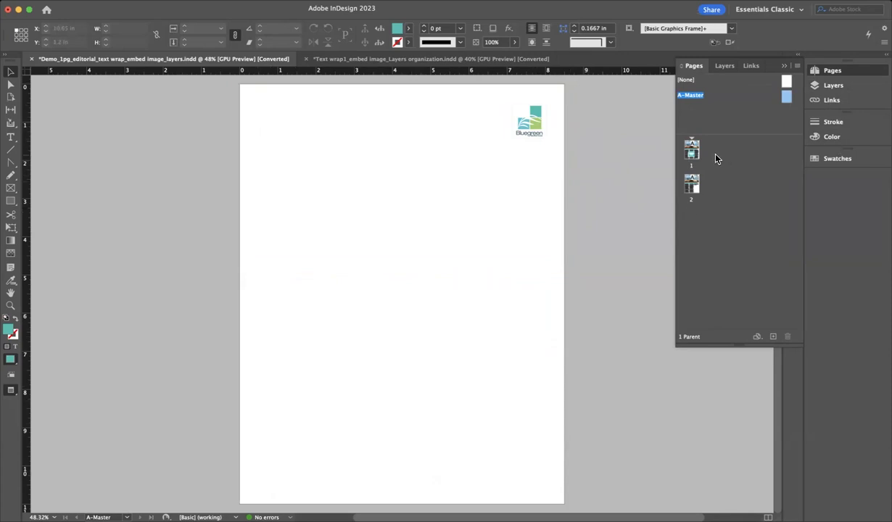
pyautogui.click(720, 66)
pyautogui.click(737, 81)
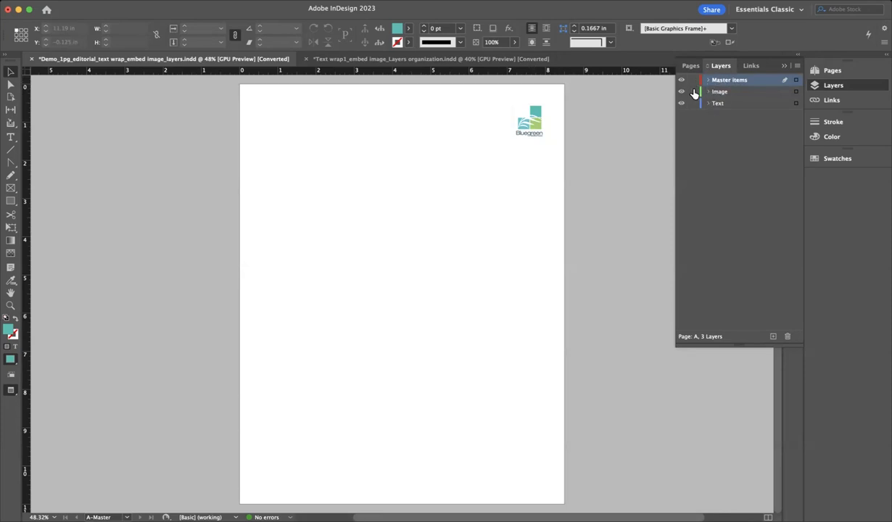
pyautogui.click(729, 93)
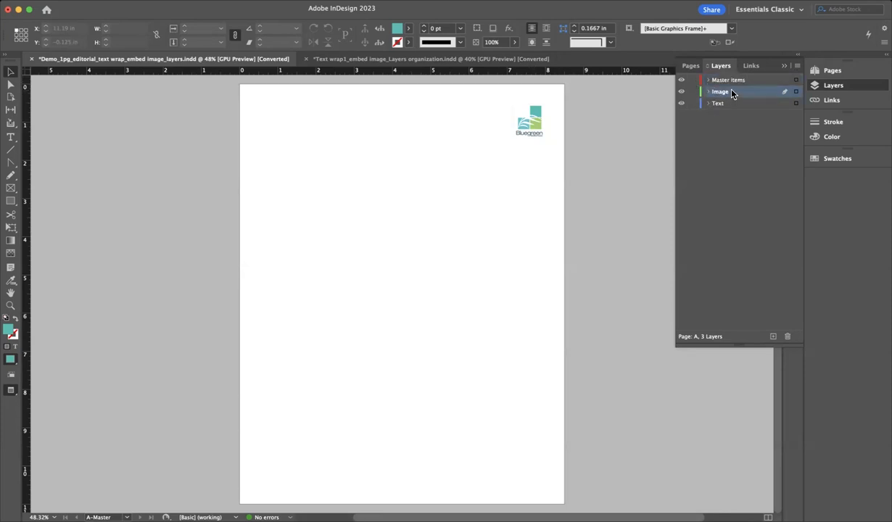
pyautogui.click(691, 67)
pyautogui.doubleClick(691, 152)
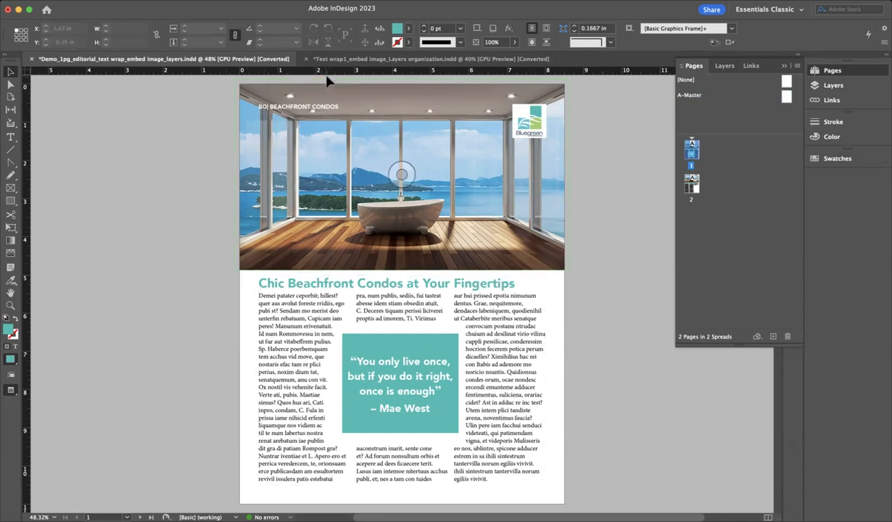
# Switch to the Text wrap1_embed image_Layers organization document
pyautogui.click(338, 61)
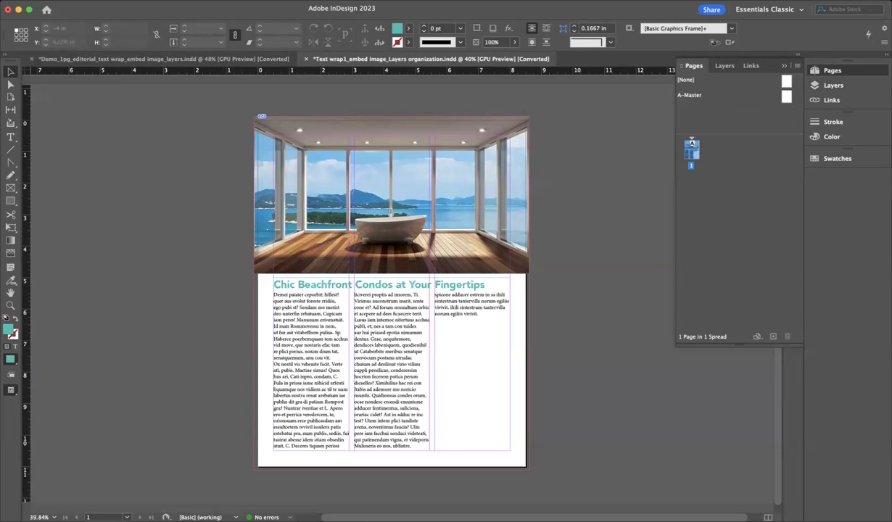
pyautogui.press('super+Tab')
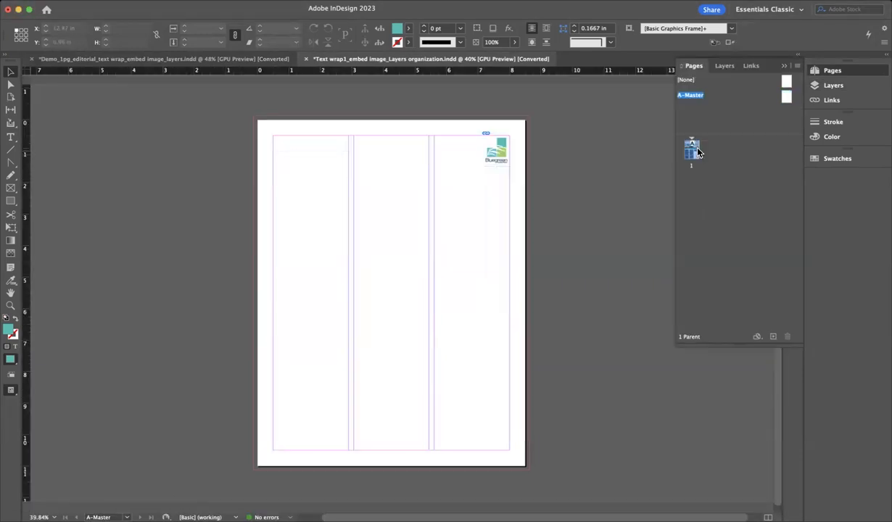
pyautogui.doubleClick(693, 148)
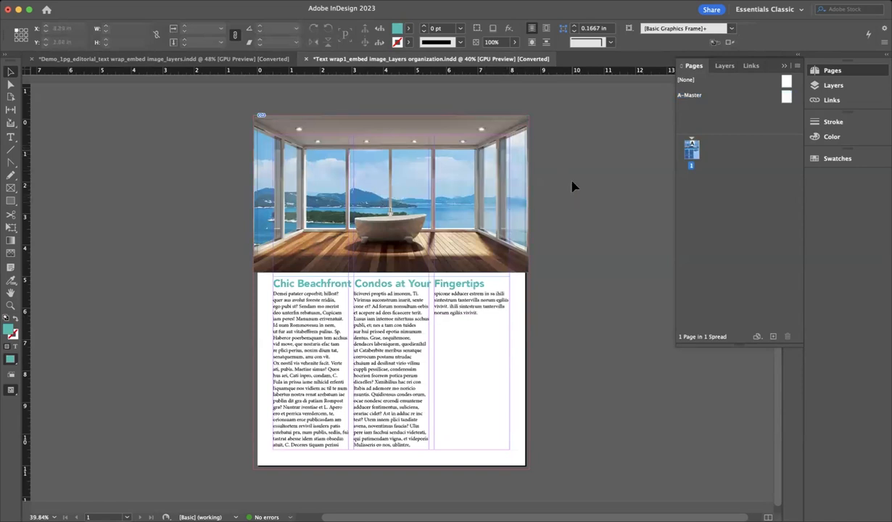
# Check the logo on the A-Master parent page, then go back to page 1
pyautogui.doubleClick(787, 97)
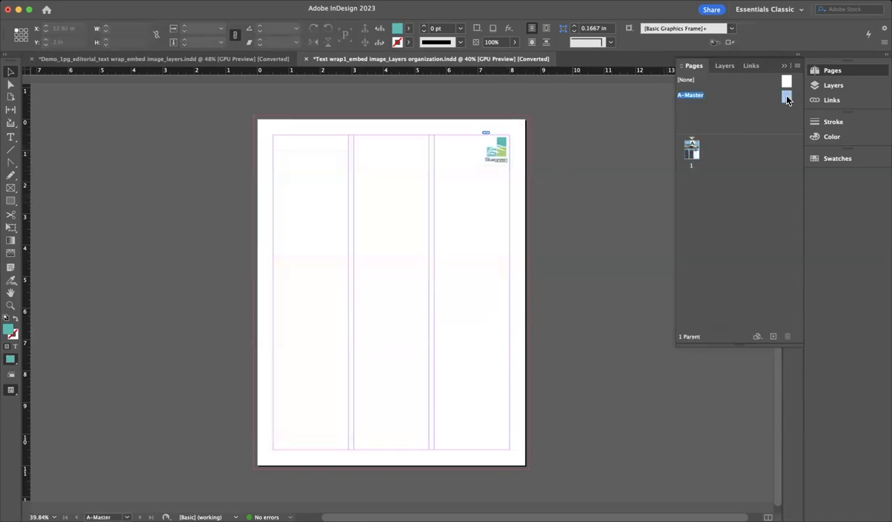
pyautogui.click(492, 158)
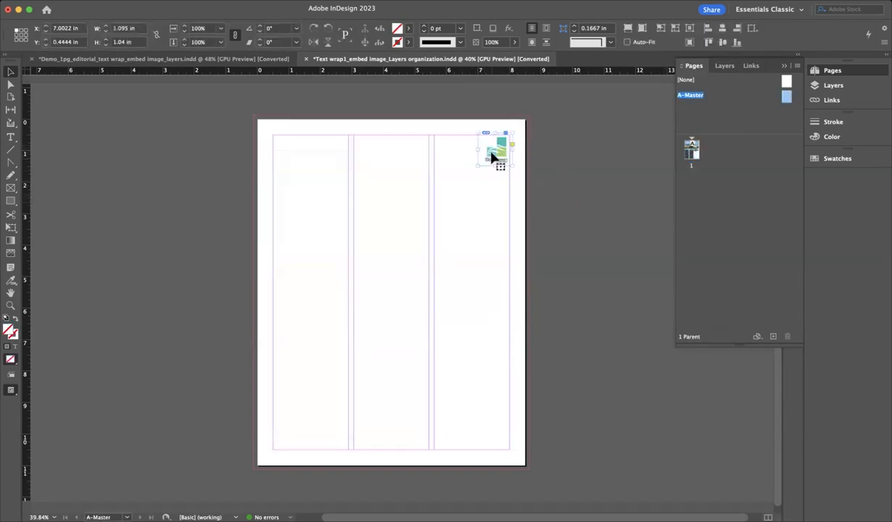
pyautogui.click(554, 172)
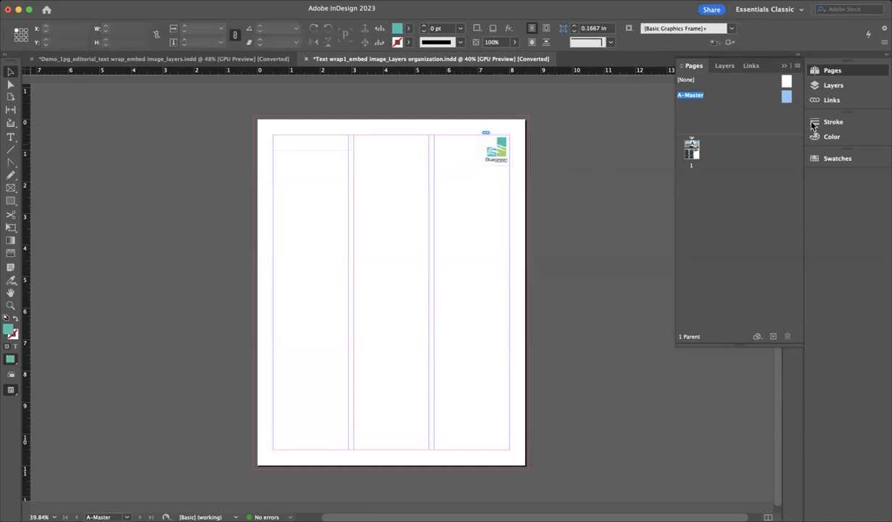
pyautogui.doubleClick(691, 147)
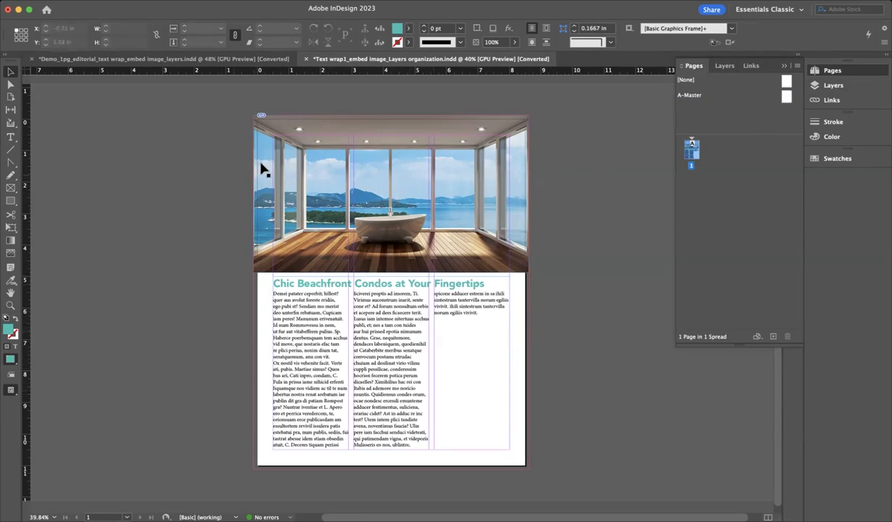
pyautogui.press('super+d')
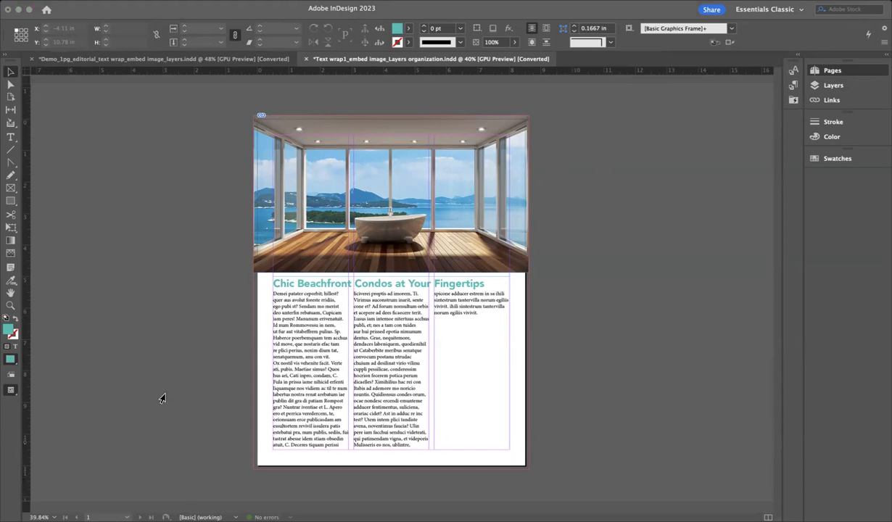
pyautogui.click(106, 437)
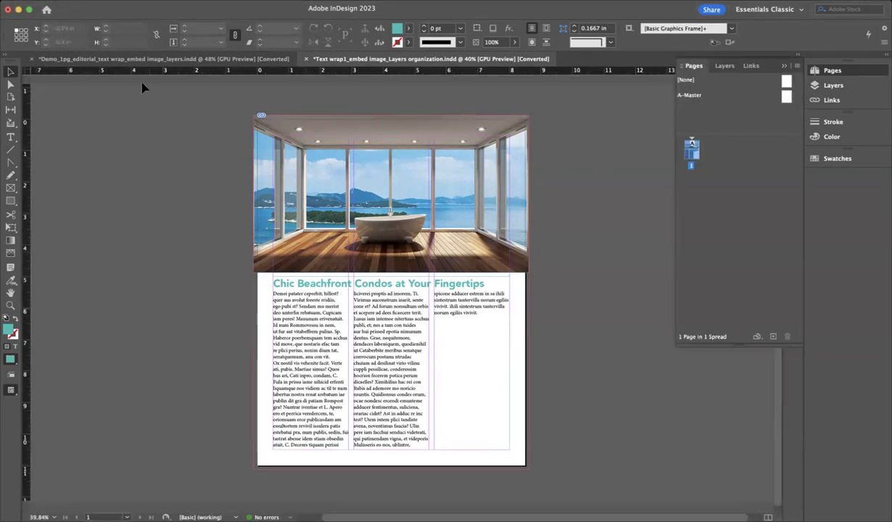
pyautogui.click(131, 61)
pyautogui.click(371, 359)
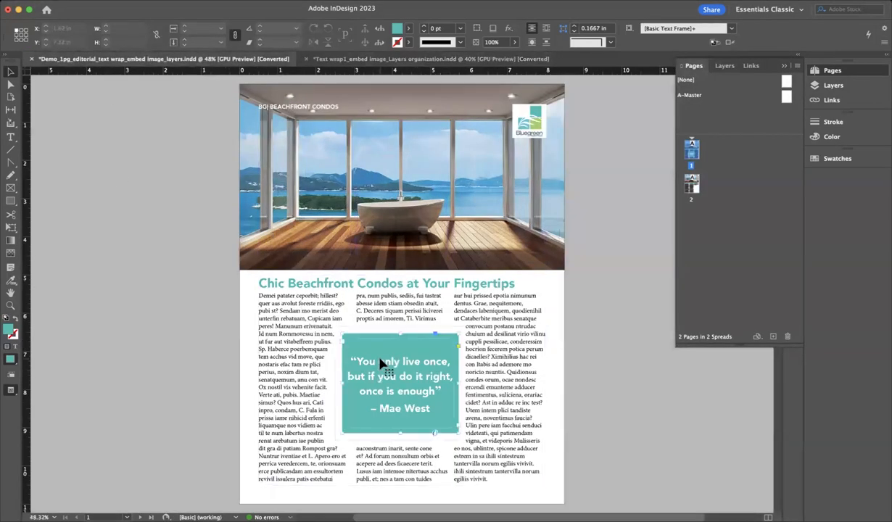
pyautogui.click(10, 137)
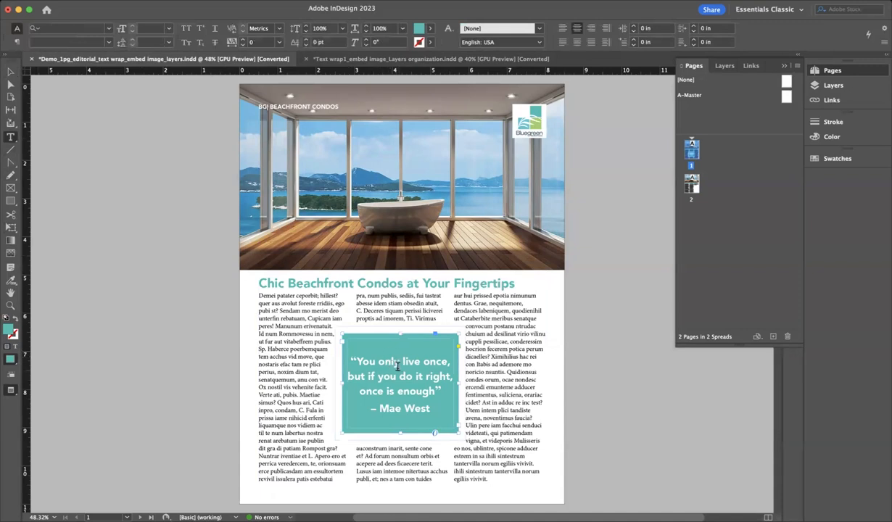
pyautogui.moveTo(397, 367); pyautogui.dragTo(365, 360)
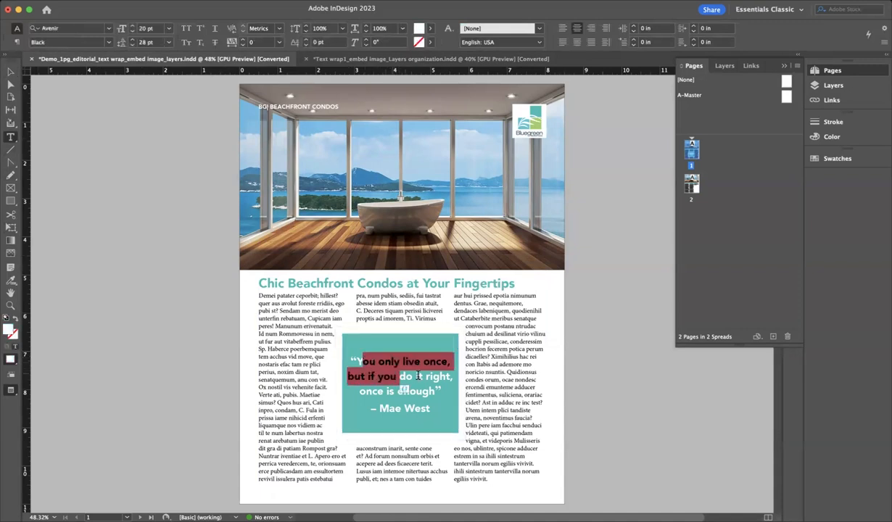
pyautogui.click(338, 59)
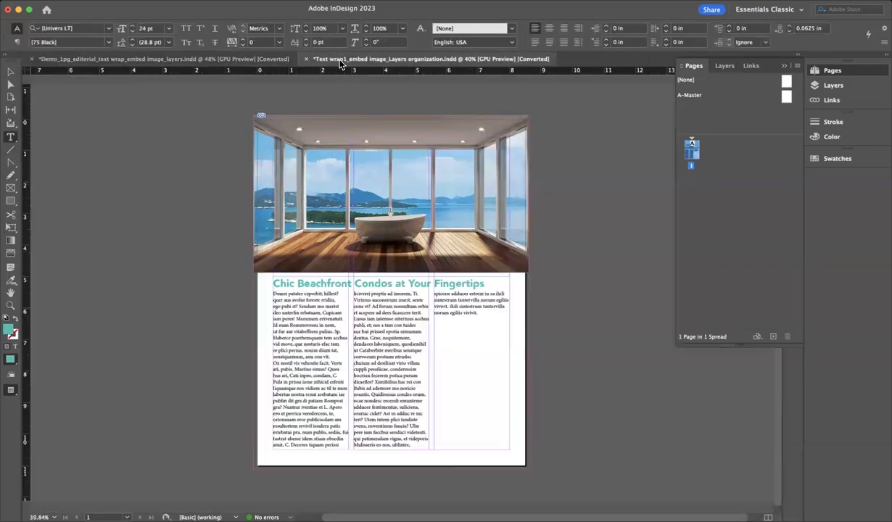
pyautogui.click(11, 71)
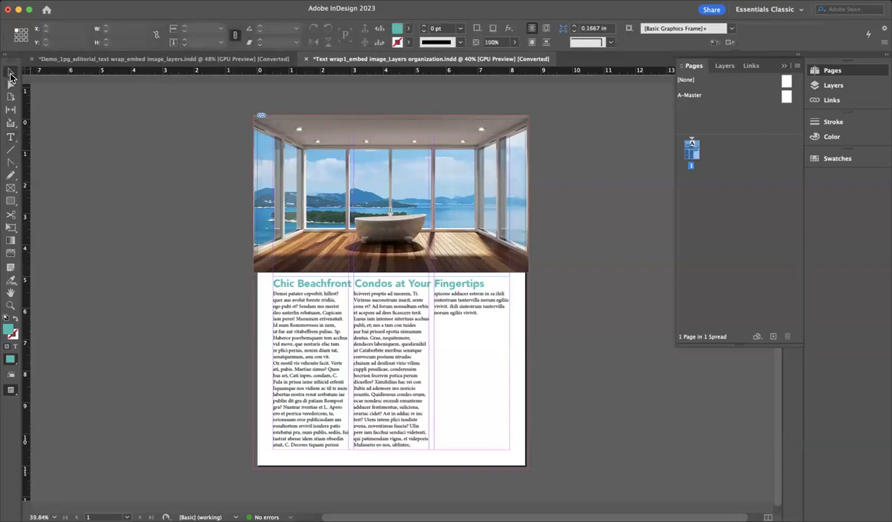
# Zoom the page to 75% and hide the baseline grid
pyautogui.press('super+equal')
pyautogui.press('super+equal')
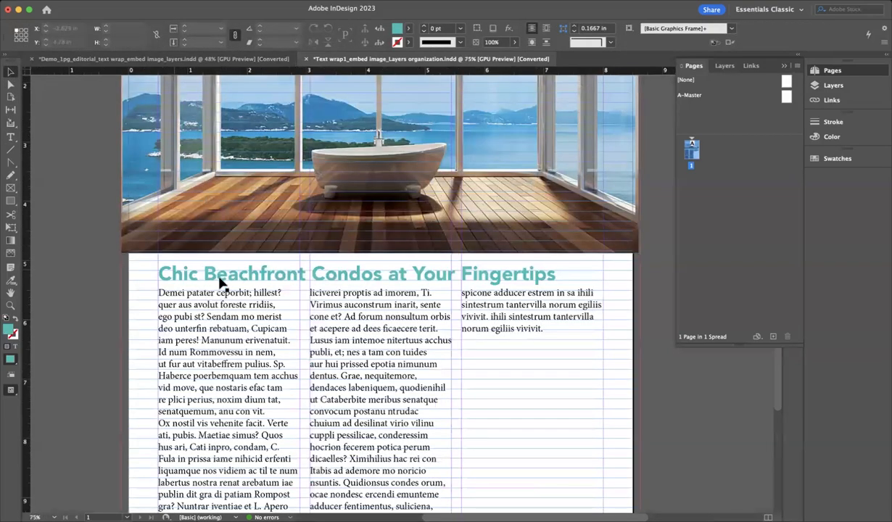
pyautogui.scroll(-1, 253, 237)
pyautogui.click(235, 1)
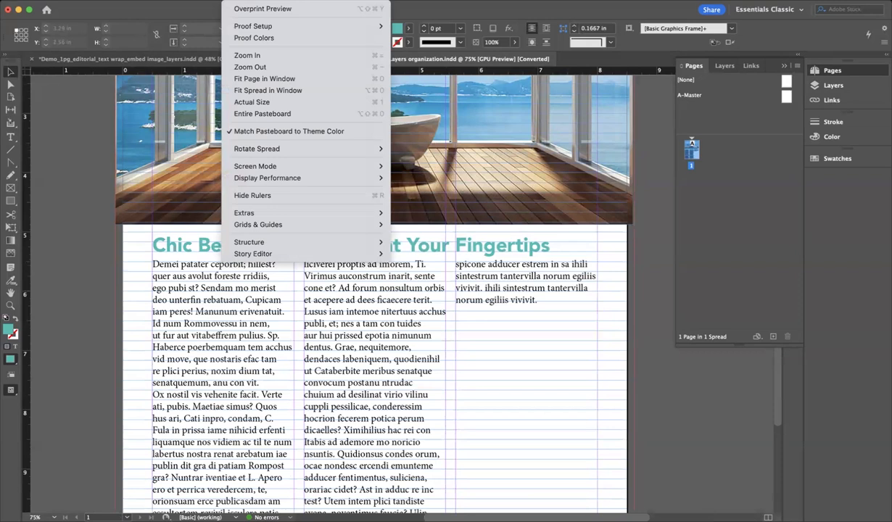
pyautogui.moveTo(309, 225)
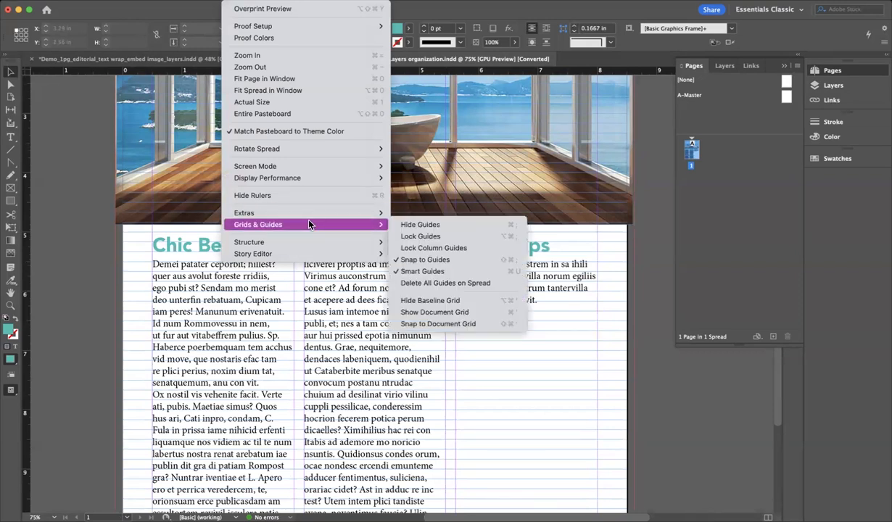
pyautogui.click(456, 303)
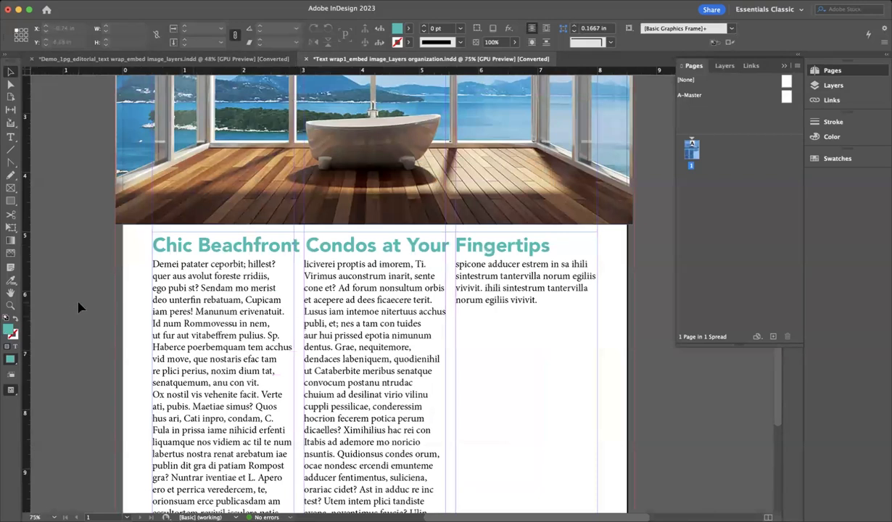
pyautogui.scroll(-3, 79, 307)
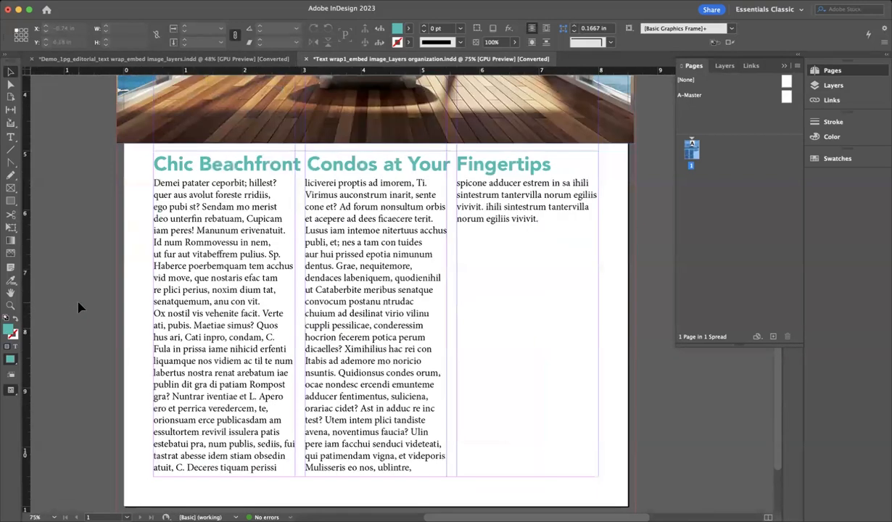
# Draw an empty text frame of about 2 by 1.6 inches on the pasteboard left of the page
pyautogui.click(11, 137)
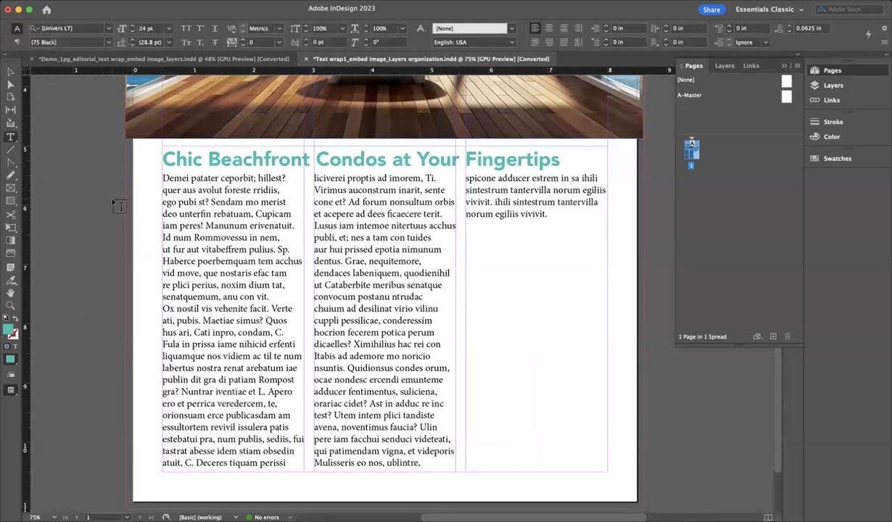
pyautogui.scroll(-1, 118, 206)
pyautogui.hscroll(-1, 340, 251)
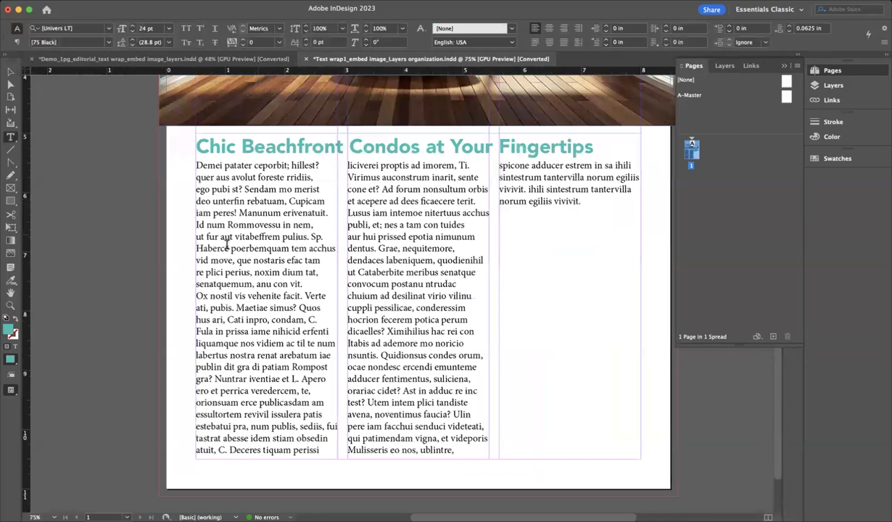
pyautogui.moveTo(255, 225); pyautogui.dragTo(395, 274)
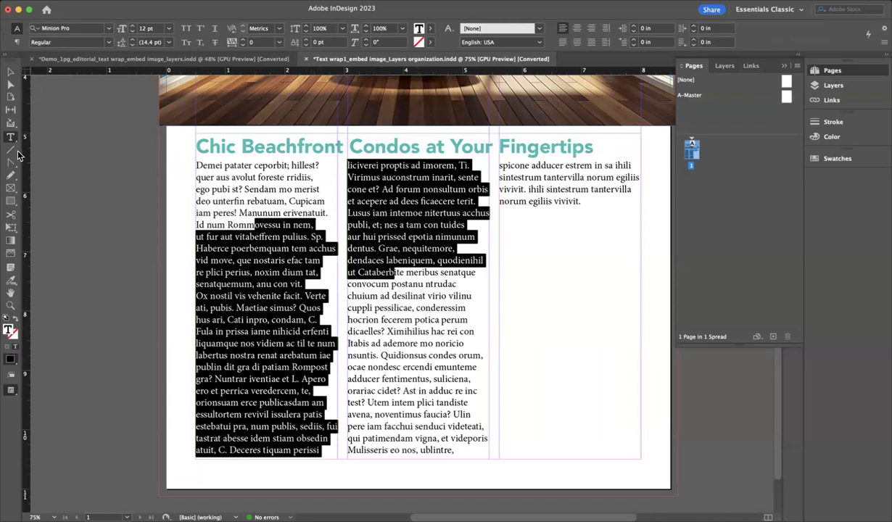
pyautogui.hscroll(-3, 71, 221)
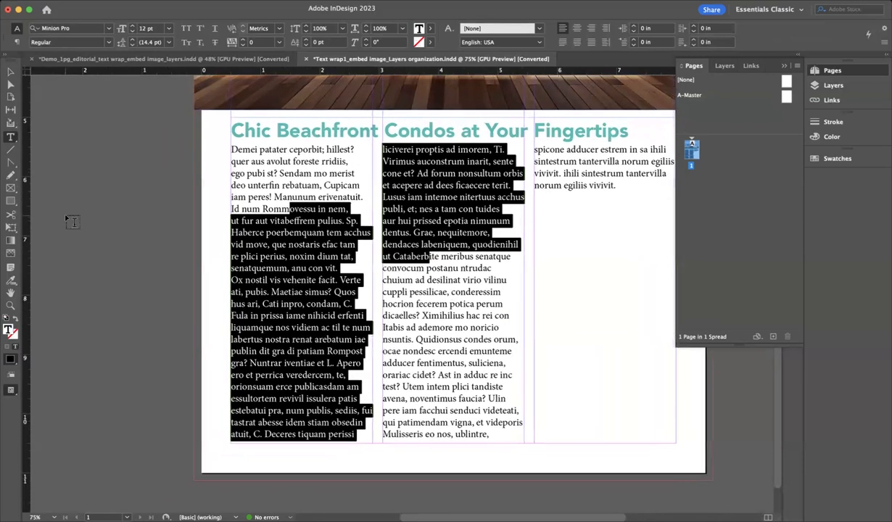
pyautogui.moveTo(63, 235); pyautogui.dragTo(203, 352)
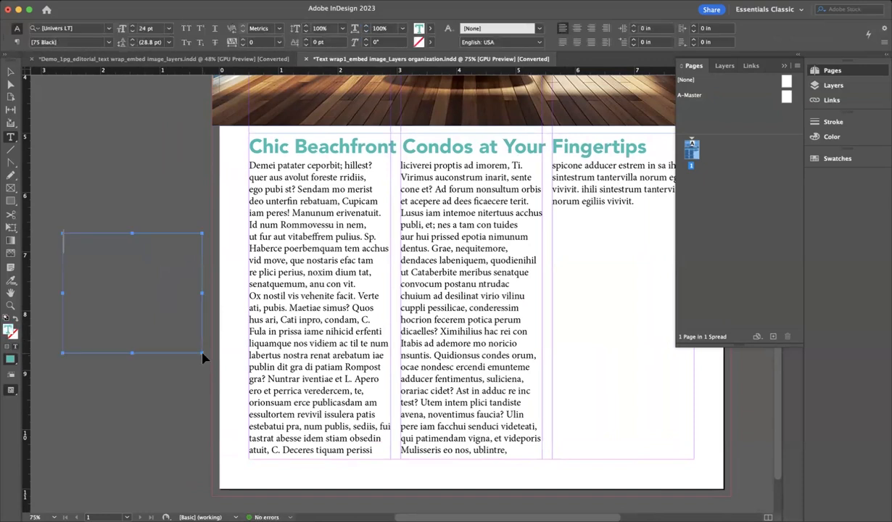
# Paste the 'You only live once…' Mae West quote into the frame and select all its text
pyautogui.press('super+v')
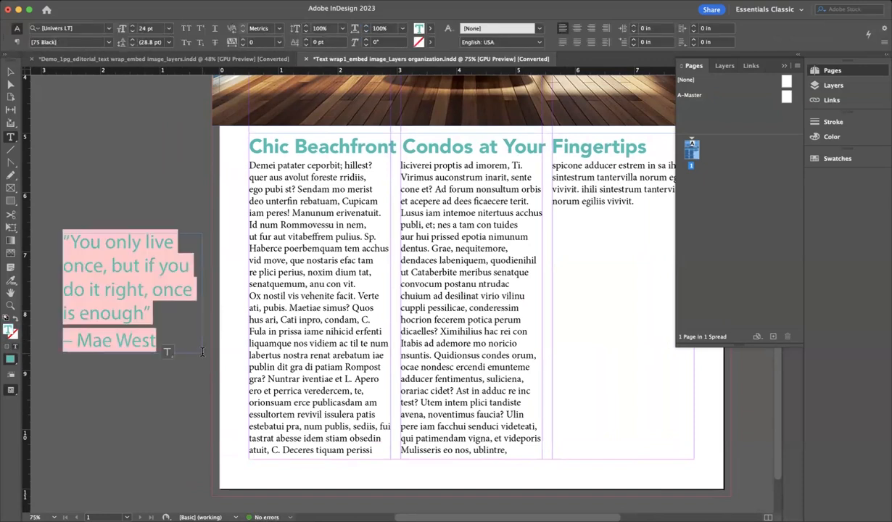
pyautogui.click(73, 242)
pyautogui.moveTo(73, 241); pyautogui.dragTo(163, 331)
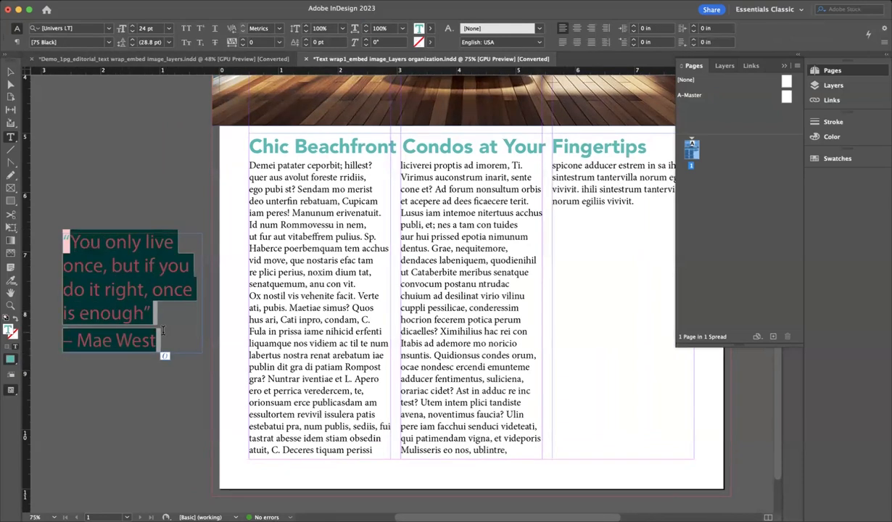
pyautogui.press('super+a')
pyautogui.click(84, 29)
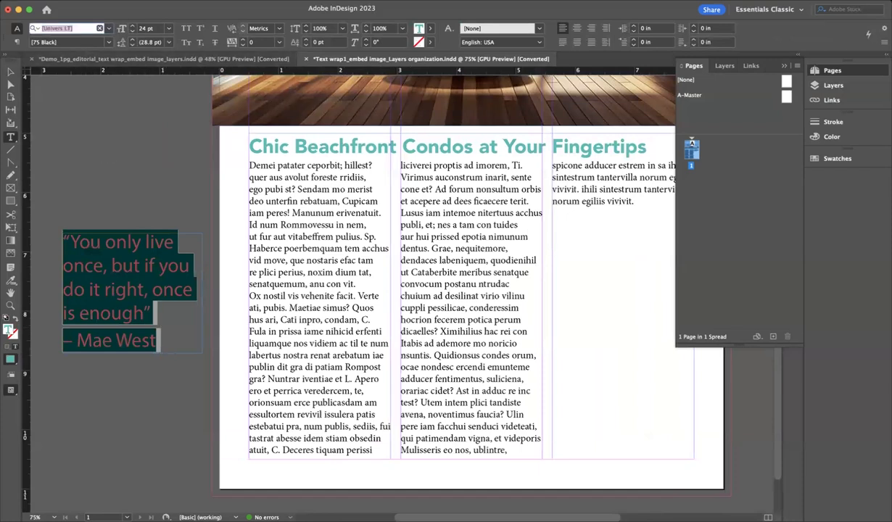
pyautogui.write('aven')
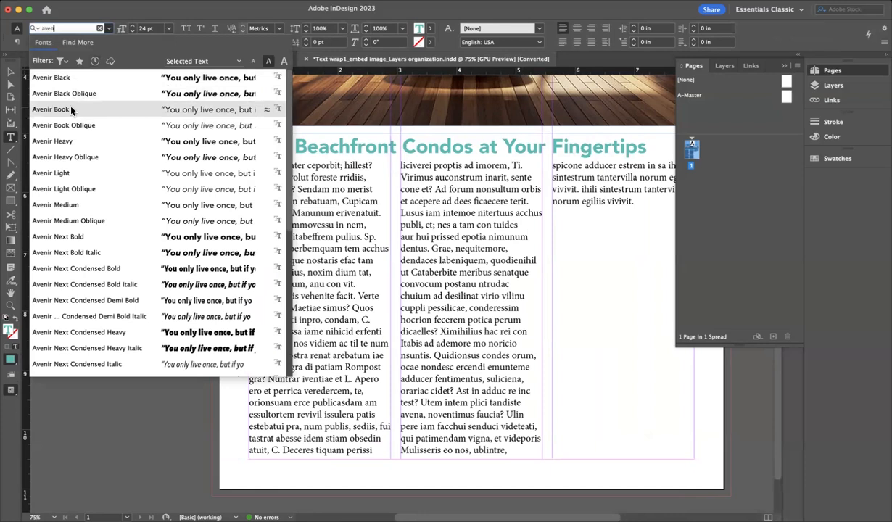
# Set the quote in Avenir Black at 18 pt and centre-align it
pyautogui.click(65, 78)
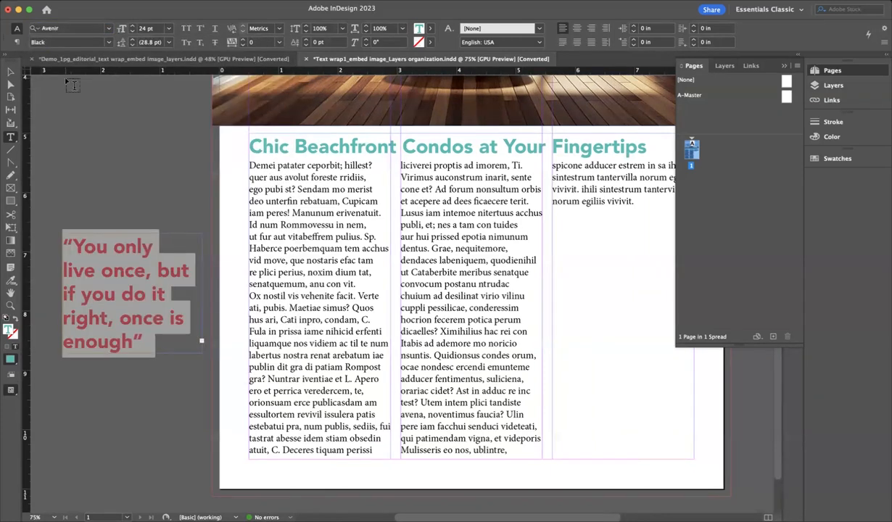
pyautogui.click(120, 317)
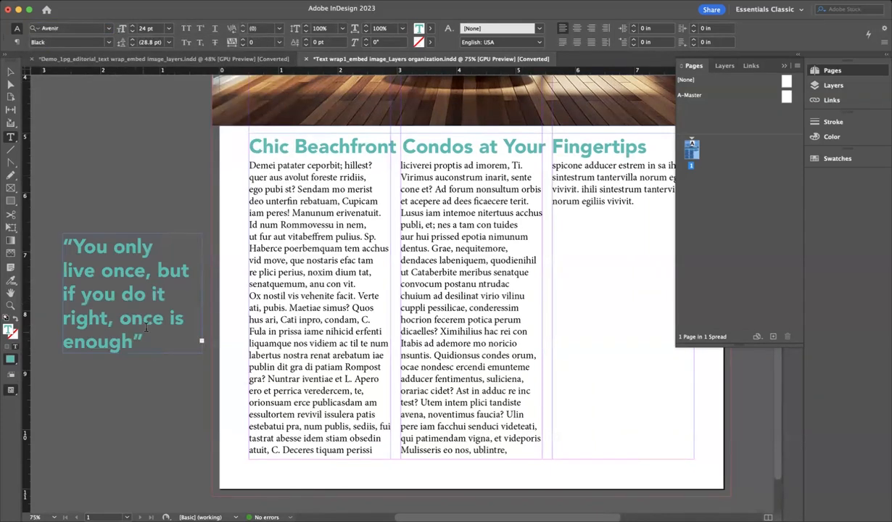
pyautogui.press('super+a')
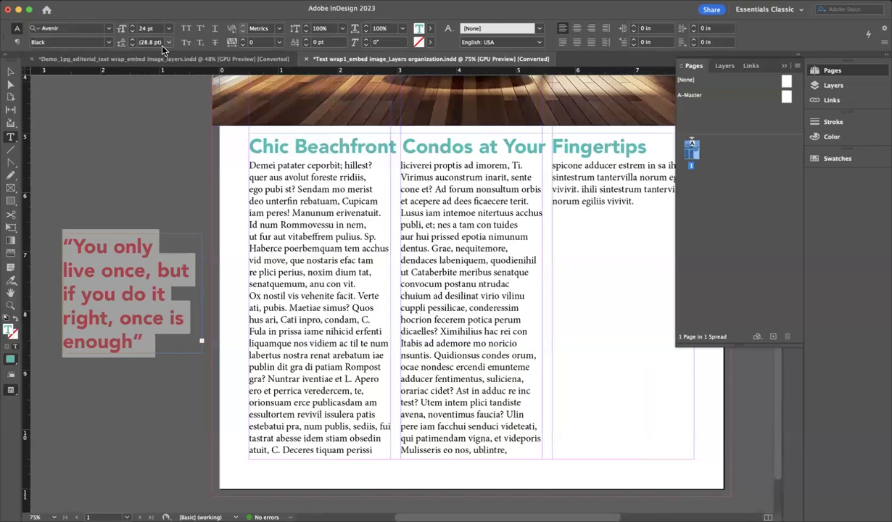
pyautogui.press('super+shift+comma')
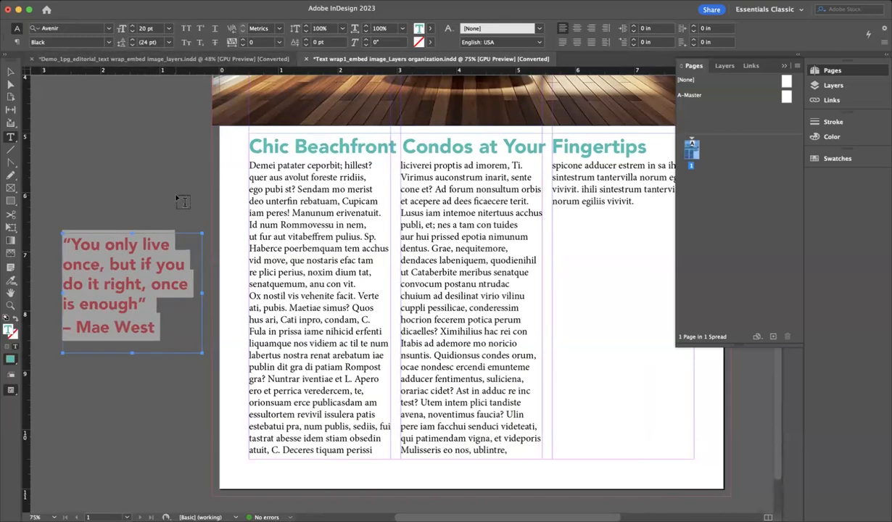
pyautogui.press('super+shift+comma')
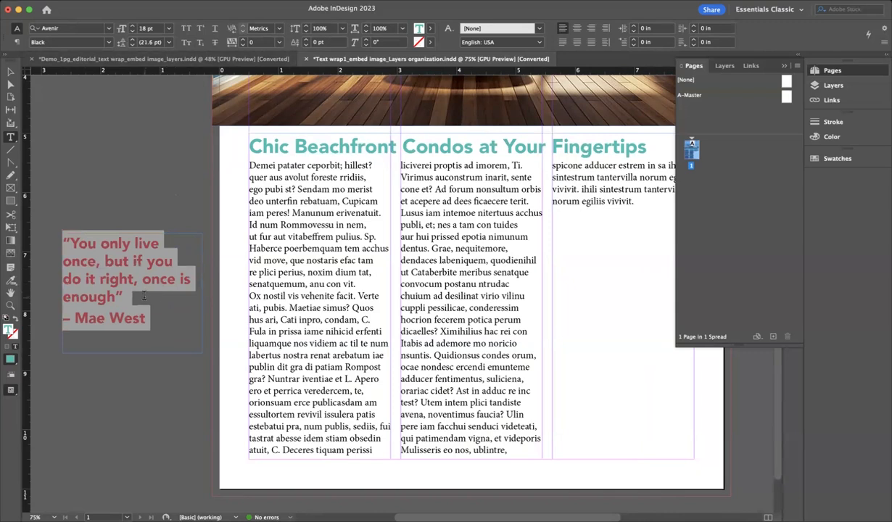
pyautogui.click(576, 29)
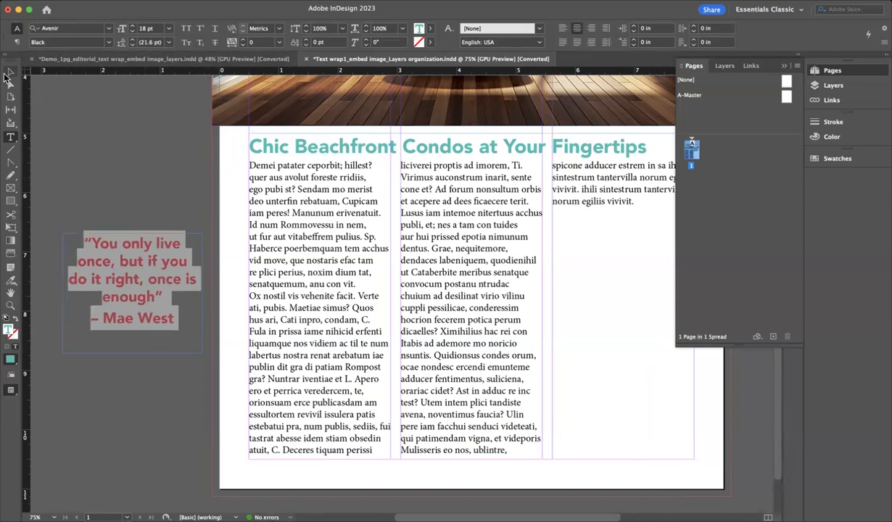
pyautogui.click(9, 72)
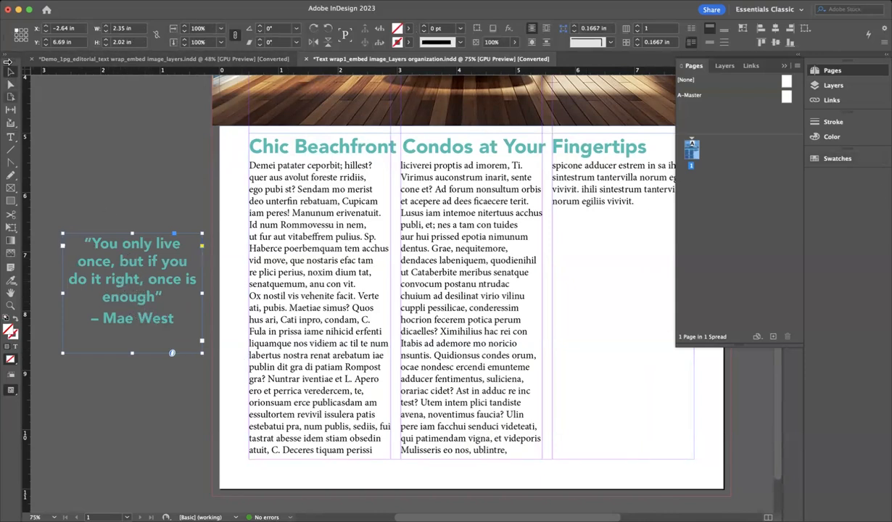
# Fill the quote frame with teal C=70 M=0 Y=36 K=0 and make its text [Paper] white
pyautogui.click(834, 158)
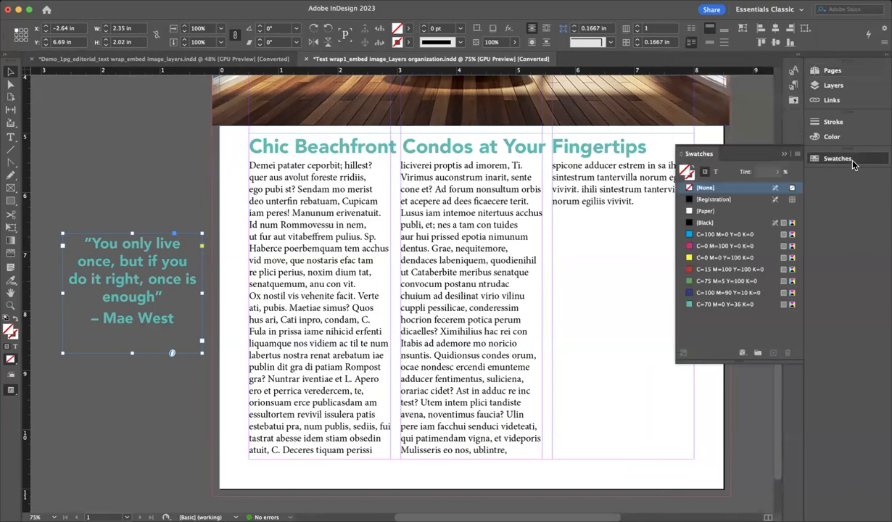
pyautogui.click(704, 177)
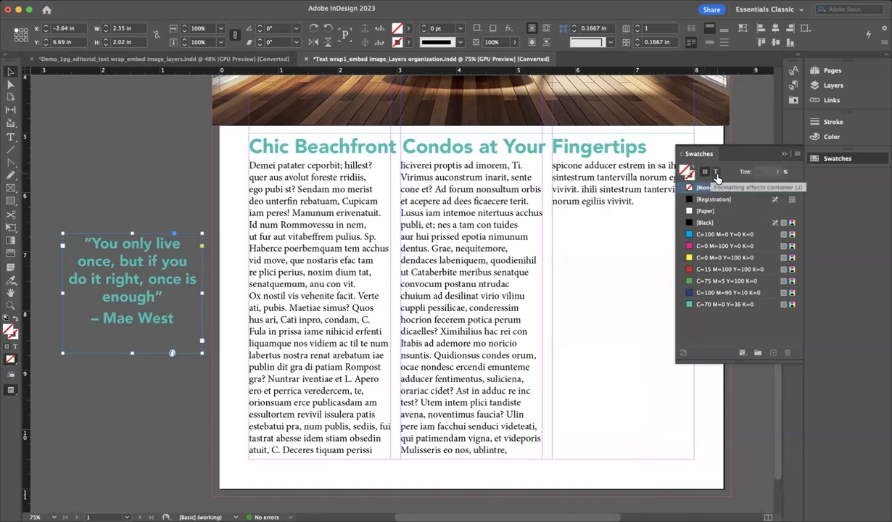
pyautogui.click(715, 176)
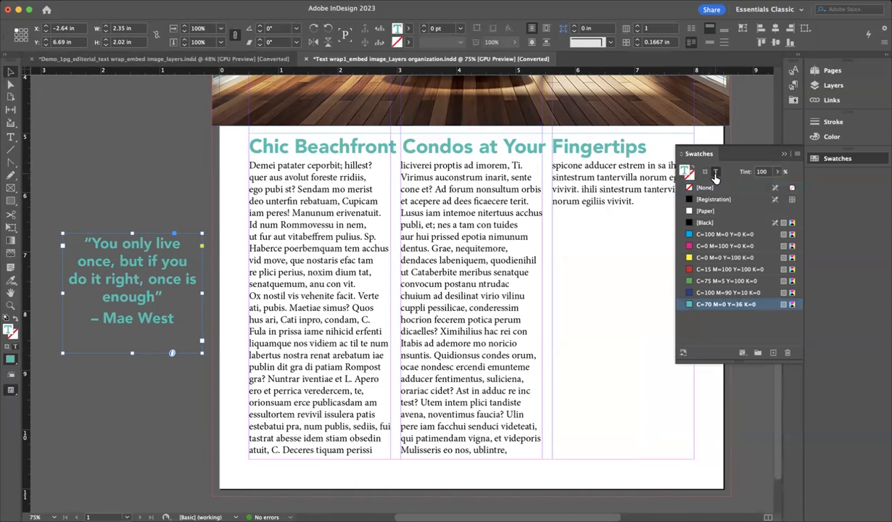
pyautogui.click(704, 174)
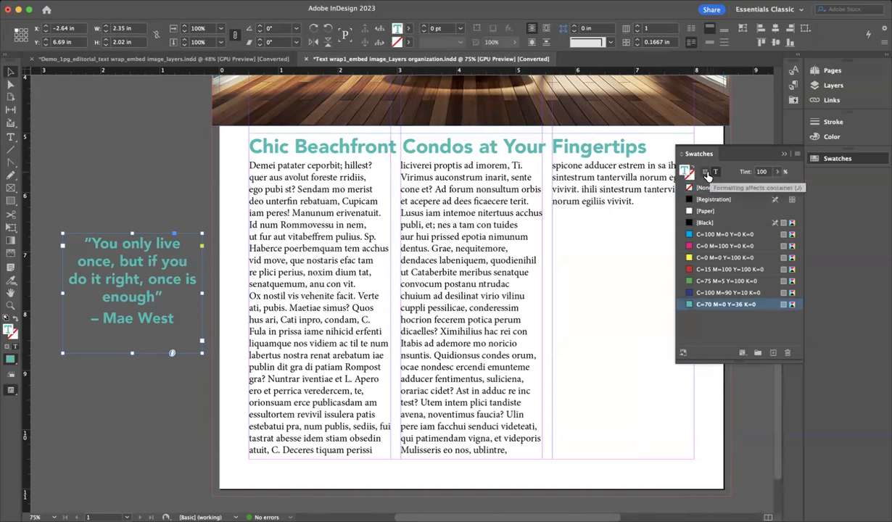
pyautogui.click(713, 305)
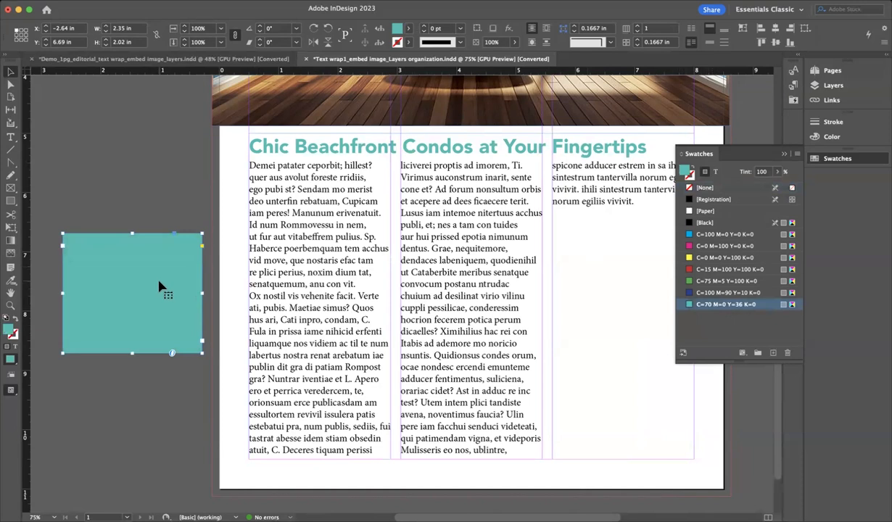
pyautogui.click(714, 173)
pyautogui.click(709, 211)
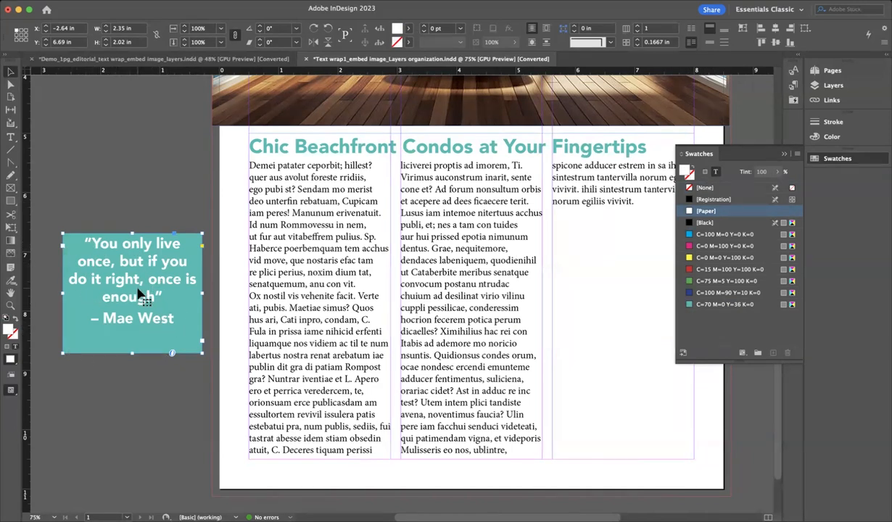
pyautogui.moveTo(132, 353)
pyautogui.mouseDown()
pyautogui.moveTo(131, 339)
pyautogui.moveTo(132, 352)
pyautogui.mouseUp()
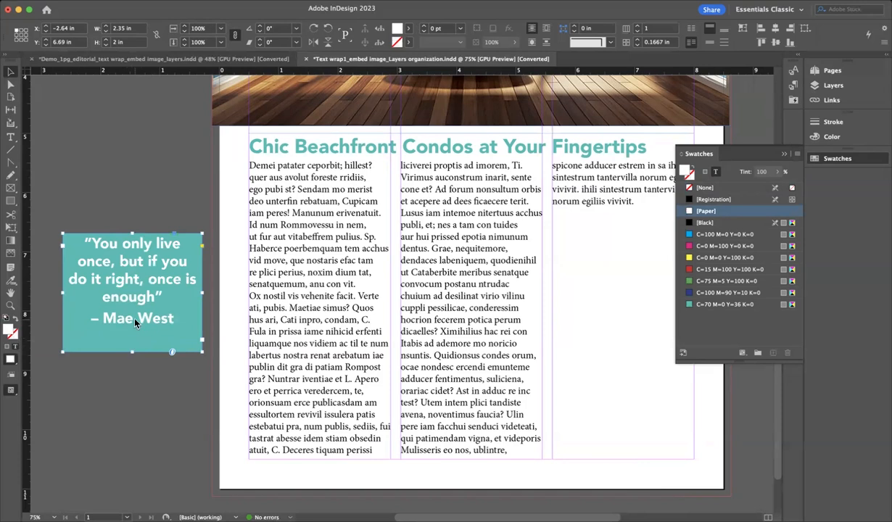
# Set the quote frame's inset spacing to 0.1875 in on all sides, keeping Top vertical justification
pyautogui.rightClick(135, 323)
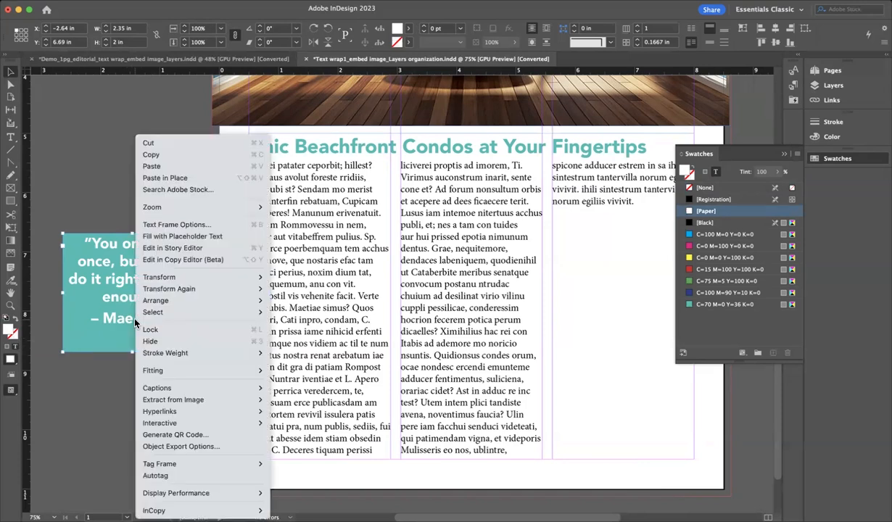
pyautogui.click(182, 224)
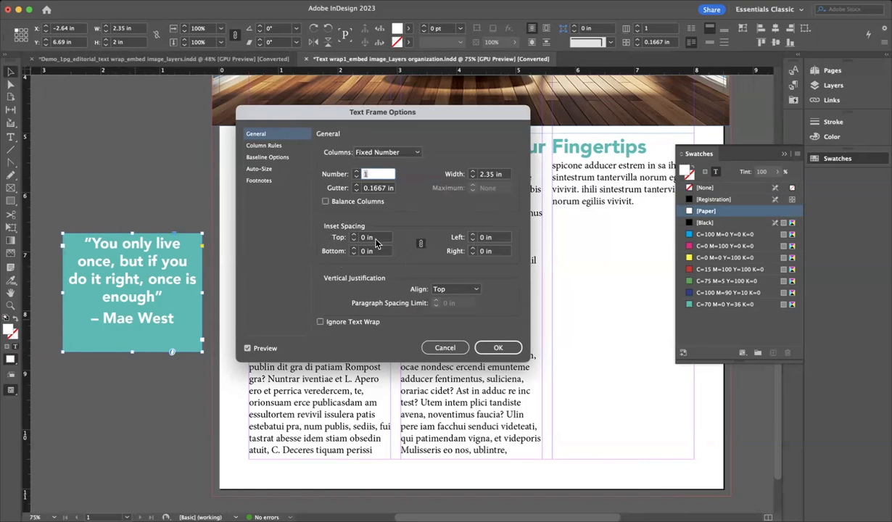
pyautogui.click(355, 235)
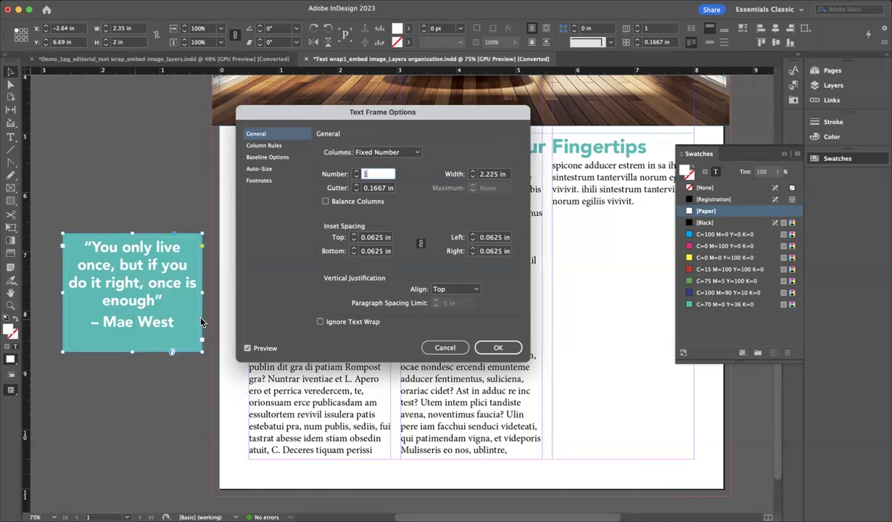
pyautogui.click(354, 235)
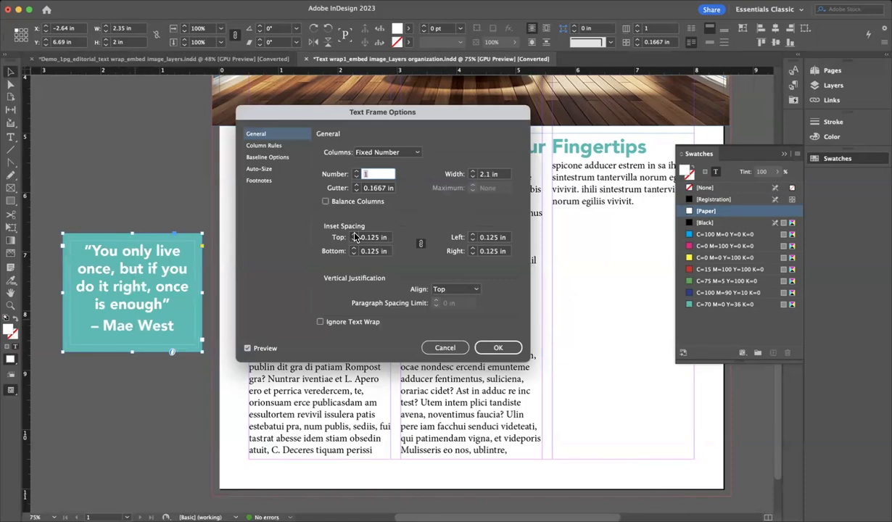
pyautogui.click(354, 235)
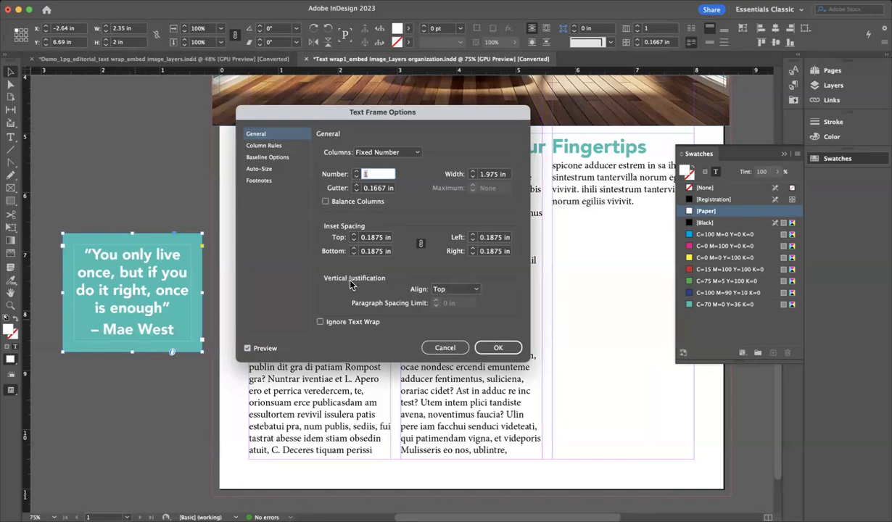
pyautogui.click(456, 290)
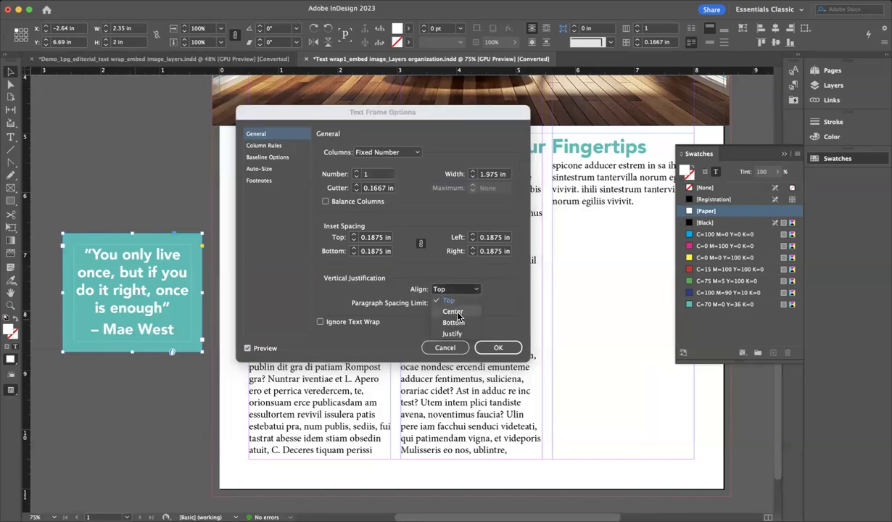
pyautogui.click(456, 313)
pyautogui.click(448, 290)
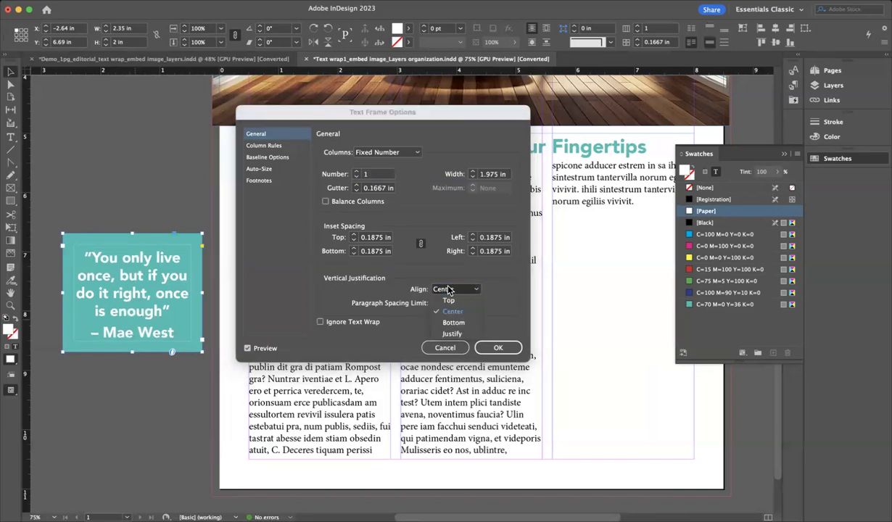
pyautogui.click(448, 300)
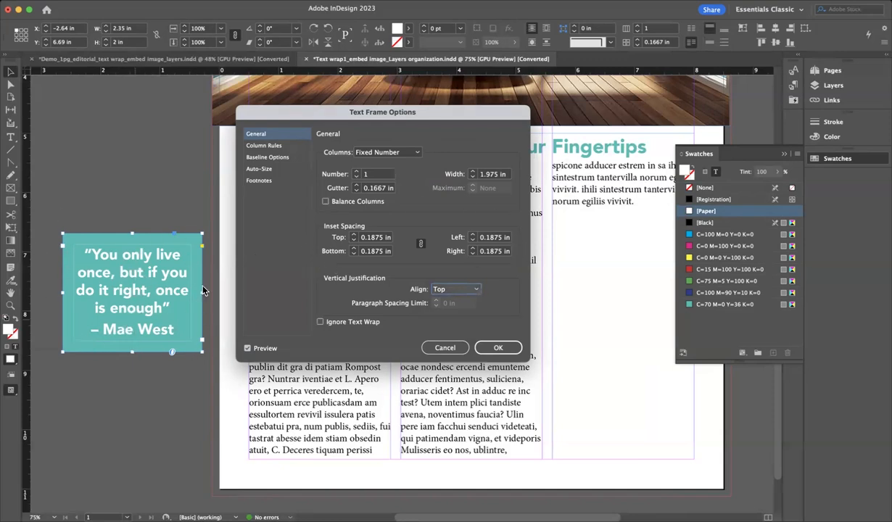
pyautogui.click(491, 349)
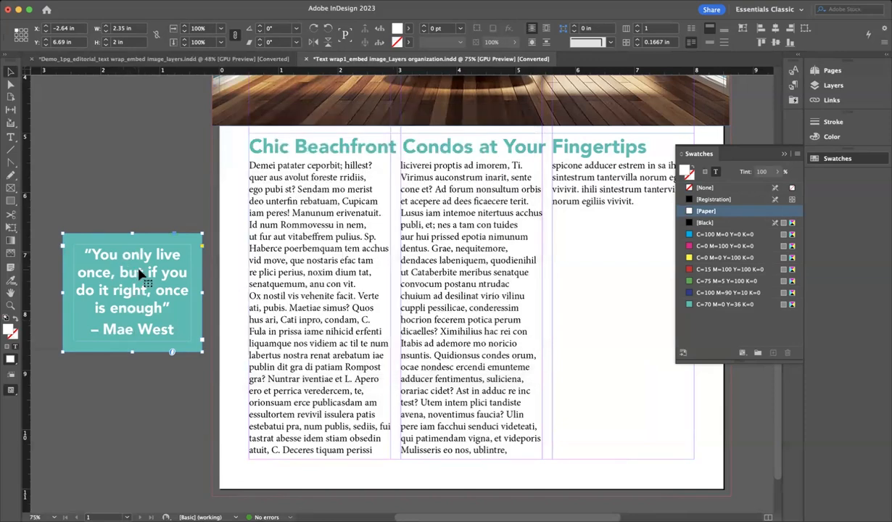
# Move the teal quote box into the middle column and widen it to 2.3889 in
pyautogui.moveTo(142, 274); pyautogui.dragTo(475, 288)
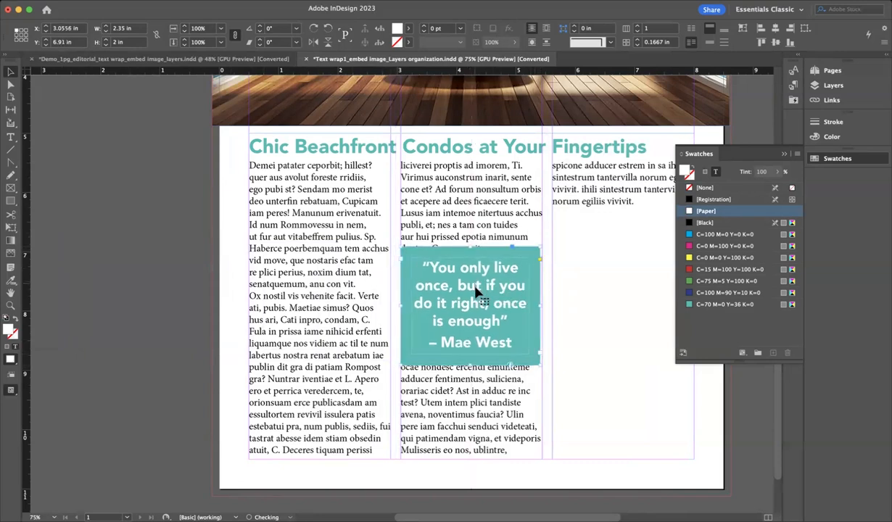
pyautogui.moveTo(540, 305); pyautogui.dragTo(543, 305)
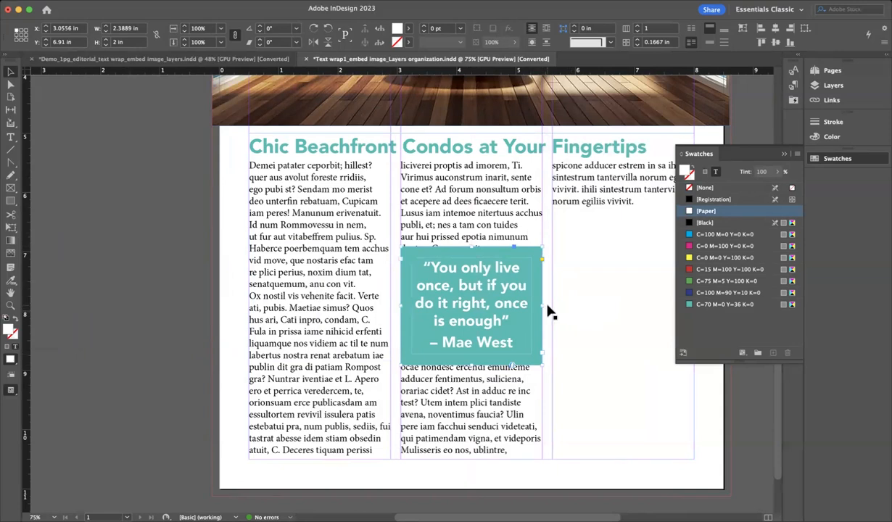
pyautogui.click(782, 154)
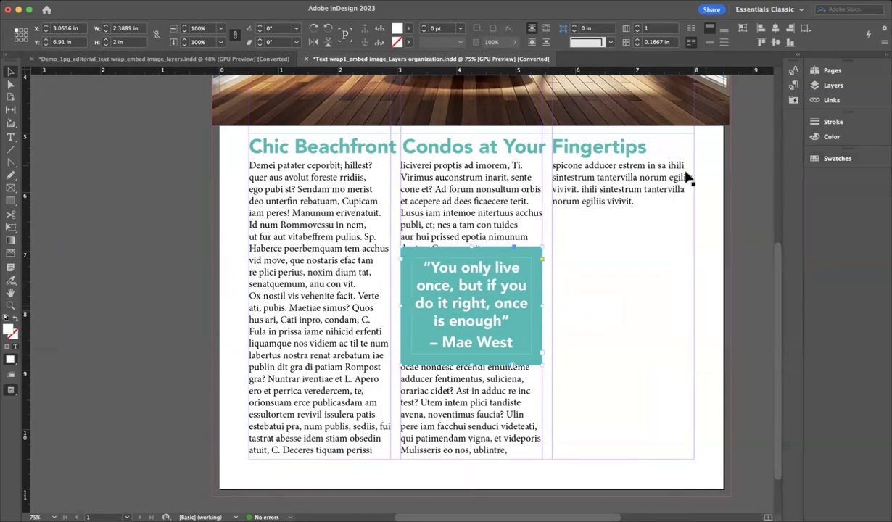
pyautogui.hscroll(3, 567, 300)
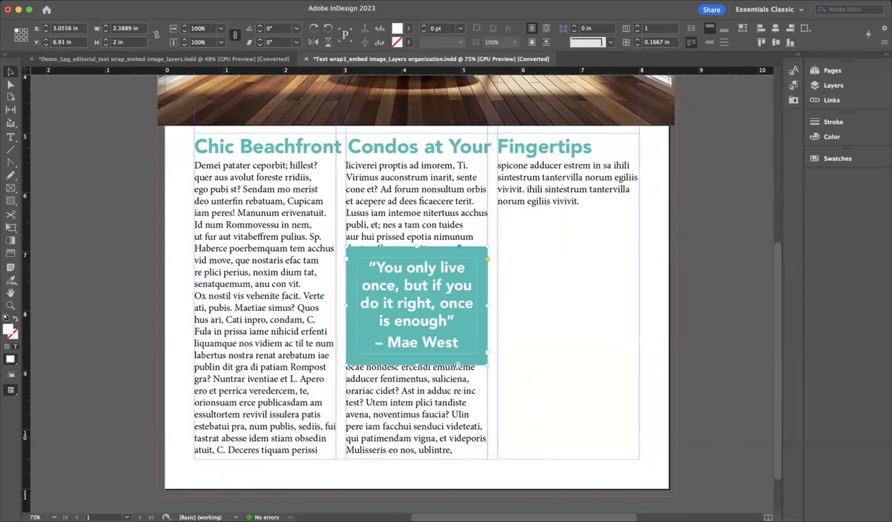
pyautogui.click(234, 1)
pyautogui.moveTo(266, 0)
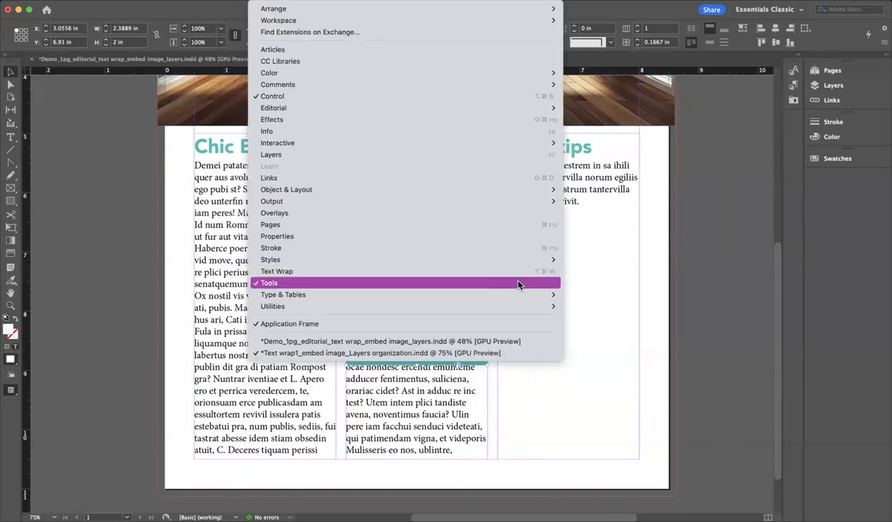
# Wrap the article text around the quote box's bounding box with linked 0.125 in offsets
pyautogui.click(556, 279)
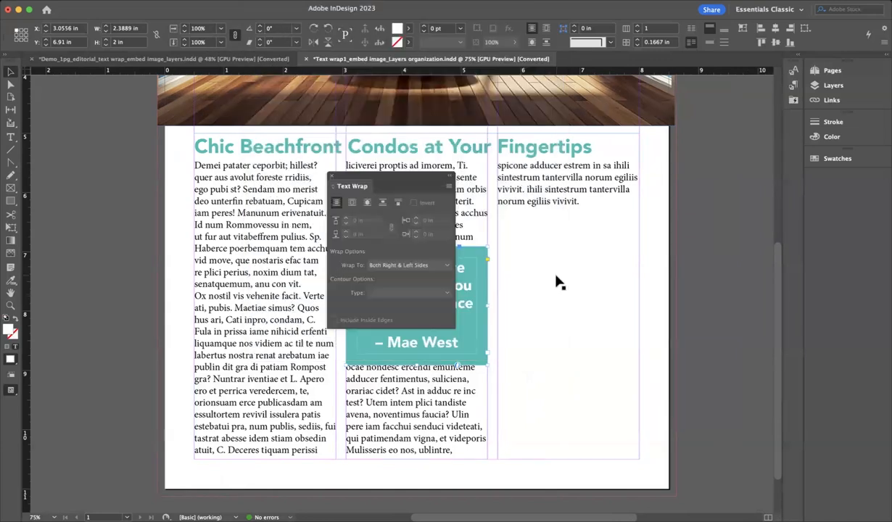
pyautogui.moveTo(379, 178); pyautogui.dragTo(701, 212)
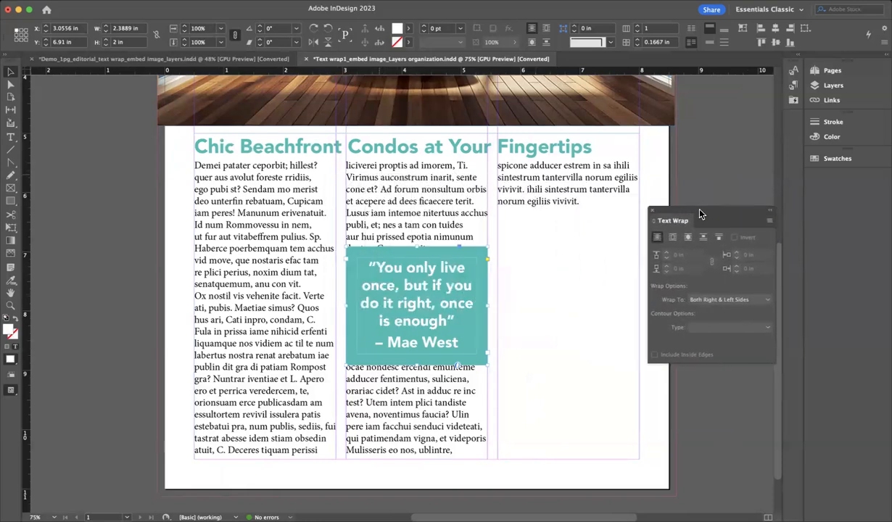
pyautogui.click(671, 239)
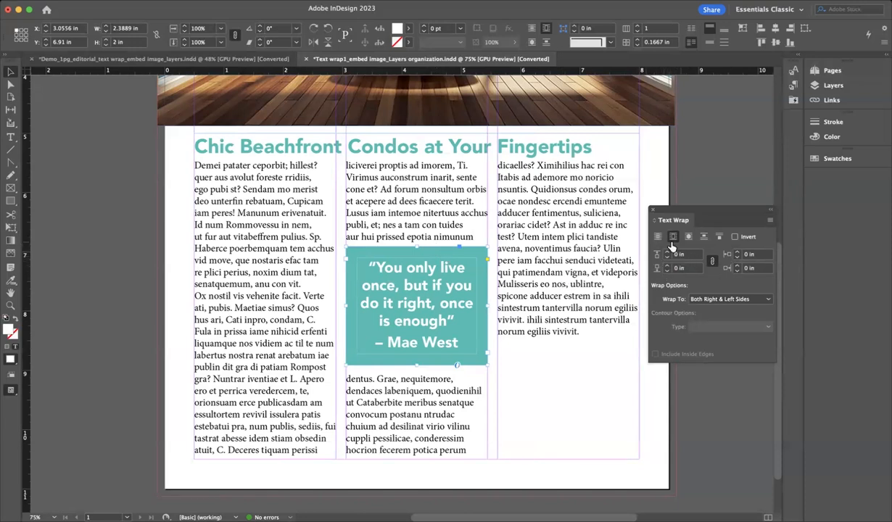
pyautogui.click(712, 261)
pyautogui.click(667, 251)
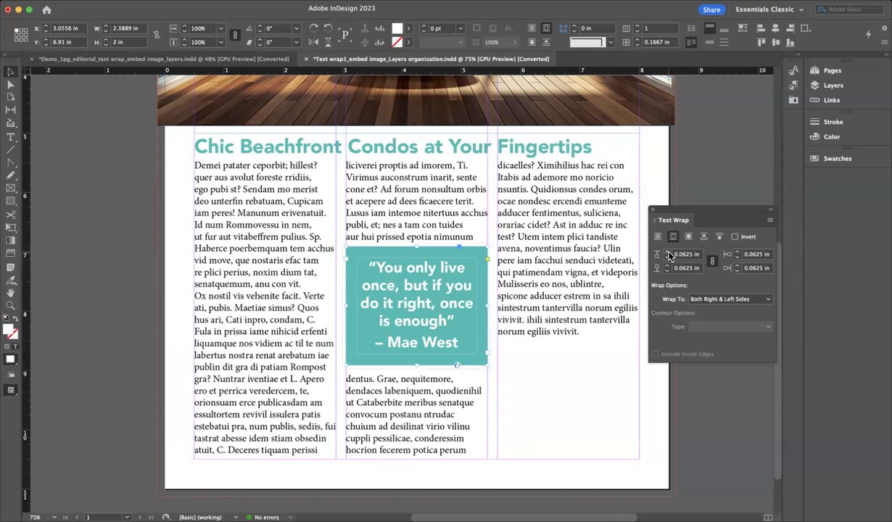
pyautogui.click(668, 252)
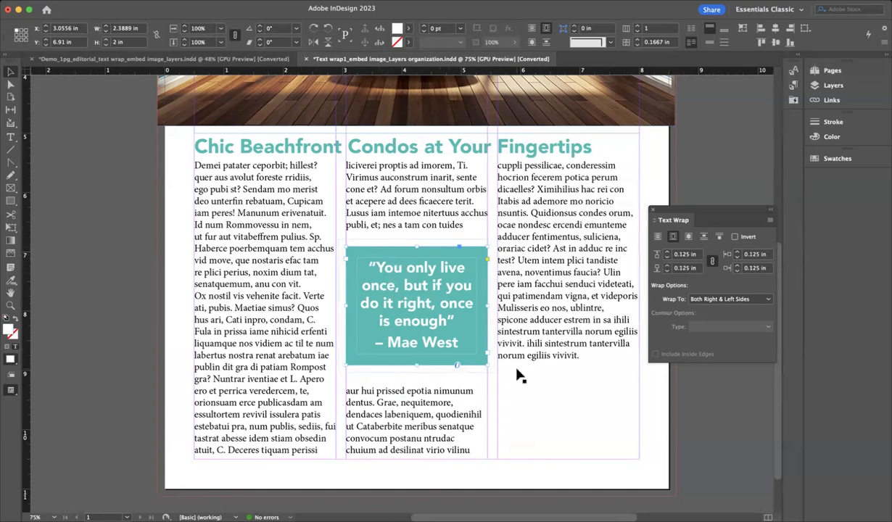
pyautogui.click(665, 259)
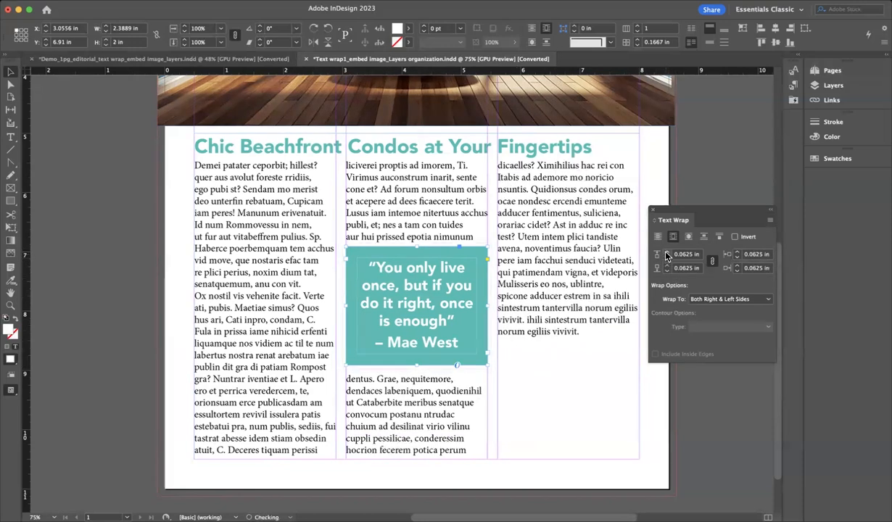
pyautogui.click(665, 252)
# Lower the article text frame's top edge to 5.4 in and nudge the quote box down
pyautogui.click(572, 334)
pyautogui.moveTo(417, 133); pyautogui.dragTo(418, 168)
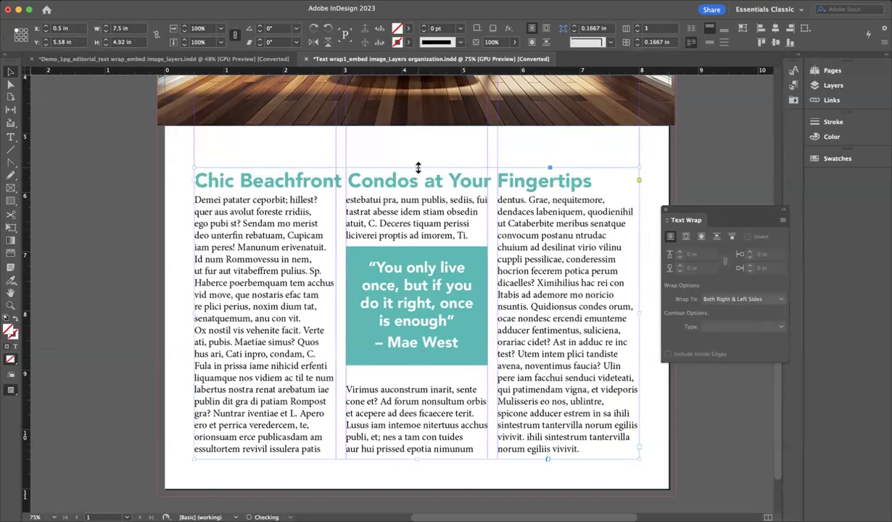
pyautogui.moveTo(403, 324); pyautogui.dragTo(400, 327)
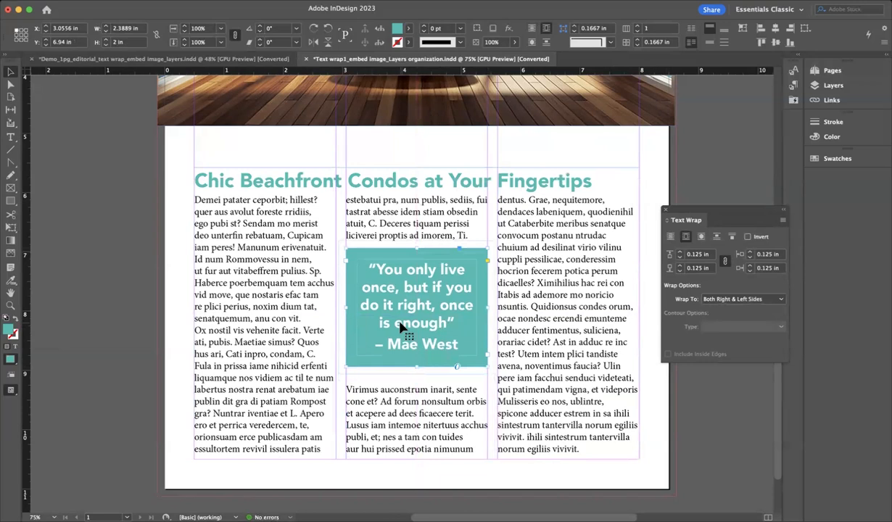
pyautogui.press('Down')
pyautogui.press('Down')
pyautogui.press('Down')
pyautogui.press('Down')
pyautogui.press('Down')
pyautogui.press('Down')
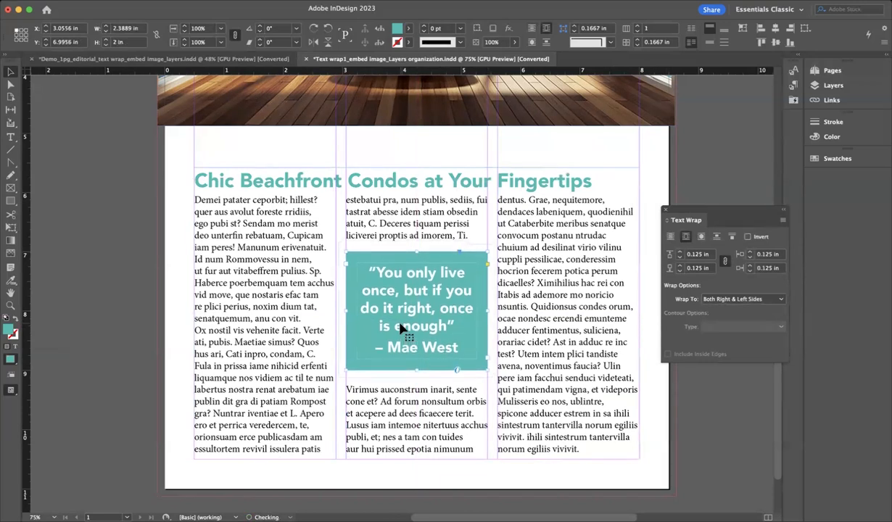
pyautogui.press('Down')
pyautogui.click(139, 268)
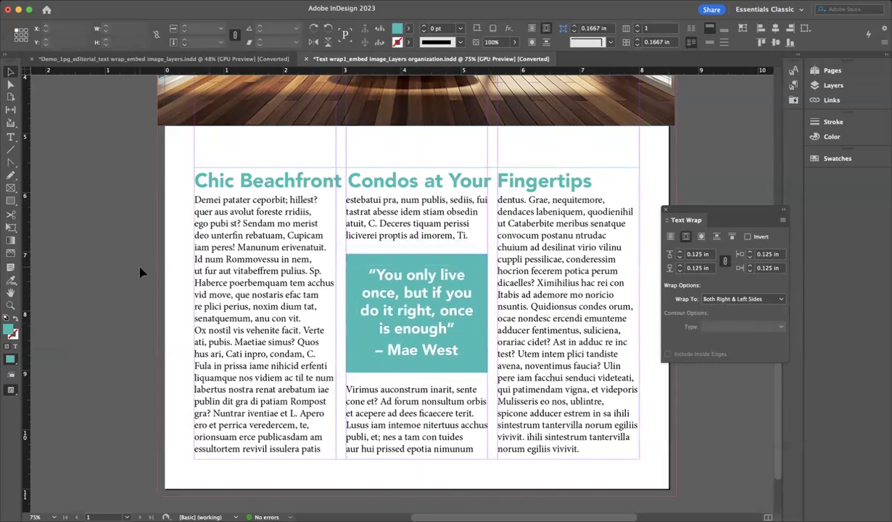
# Extend the bathroom photo frame down to the headline and enlarge the image to about 79.8%
pyautogui.press('super+minus')
pyautogui.press('super+minus')
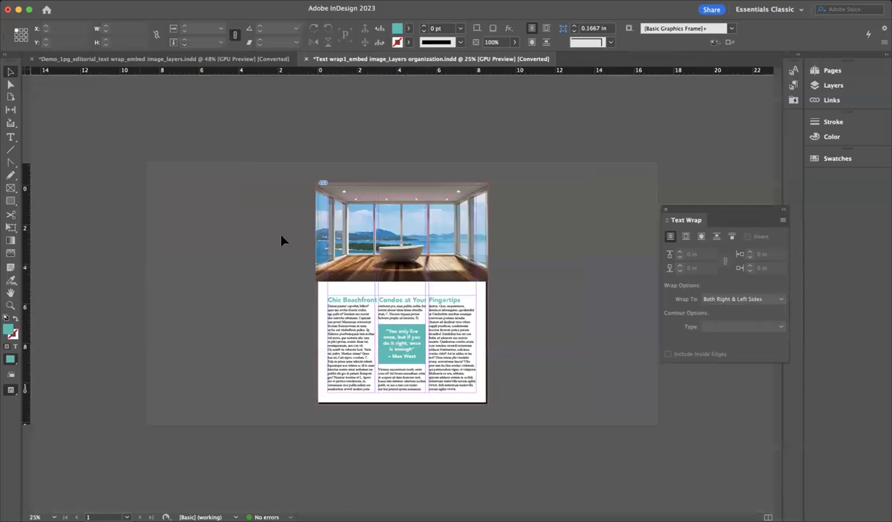
pyautogui.press('super+equal')
pyautogui.click(397, 259)
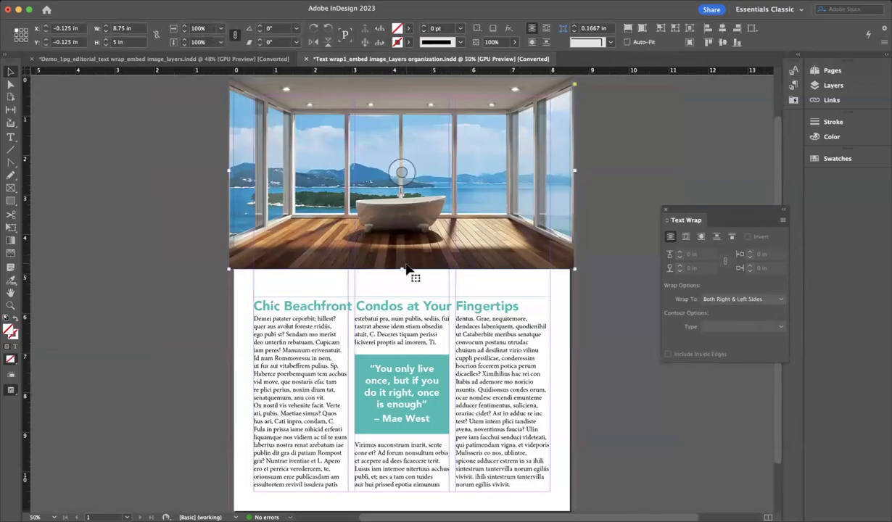
pyautogui.moveTo(403, 269); pyautogui.dragTo(403, 284)
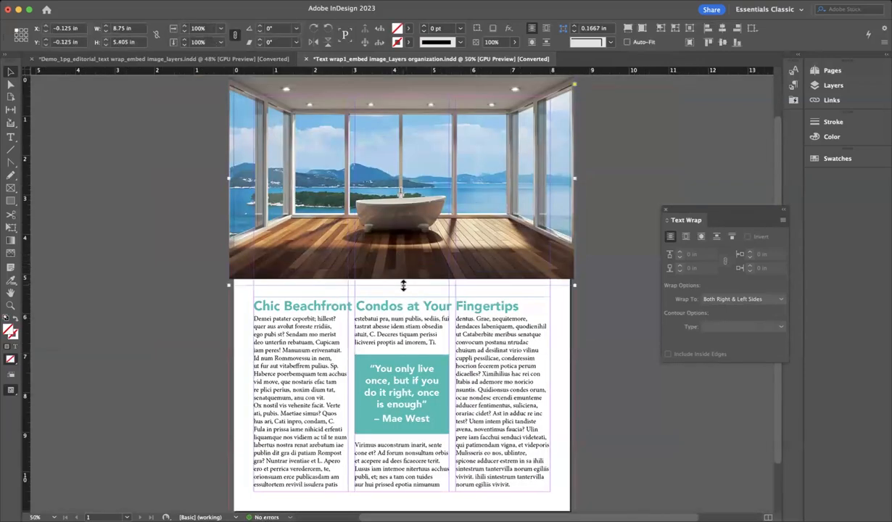
pyautogui.click(11, 85)
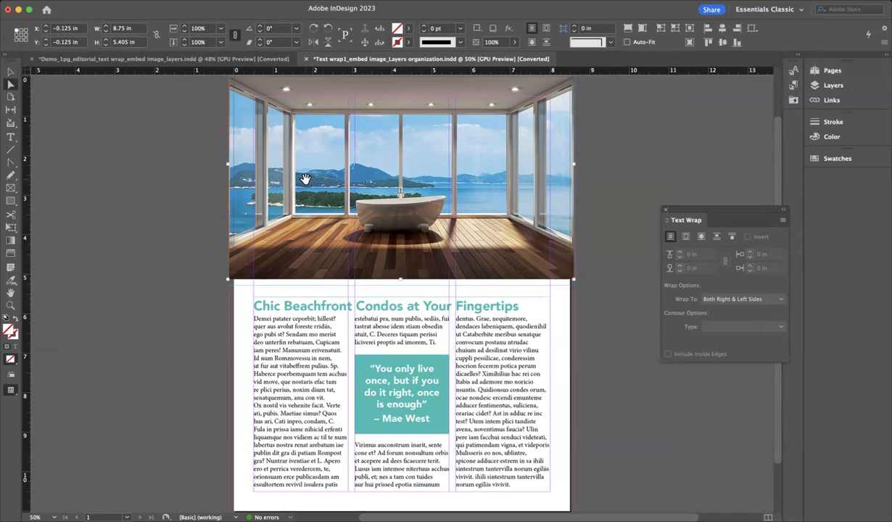
pyautogui.click(272, 194)
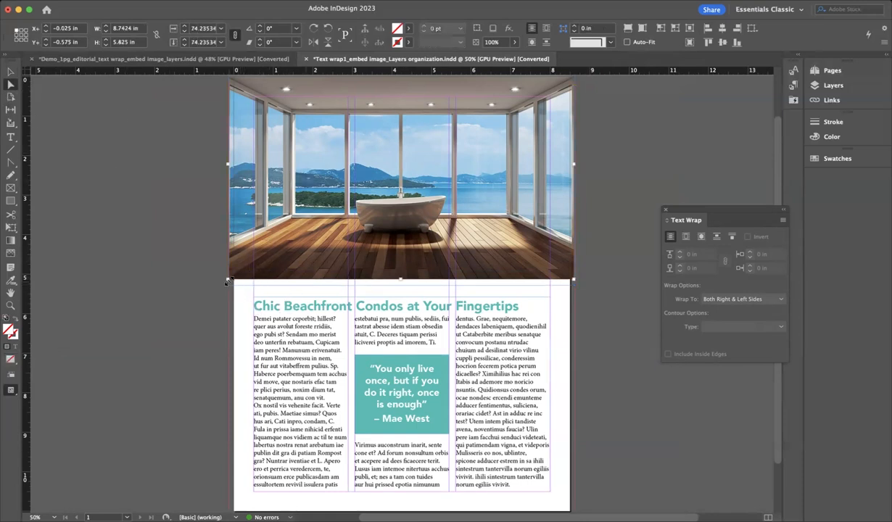
pyautogui.moveTo(228, 280); pyautogui.dragTo(204, 298)
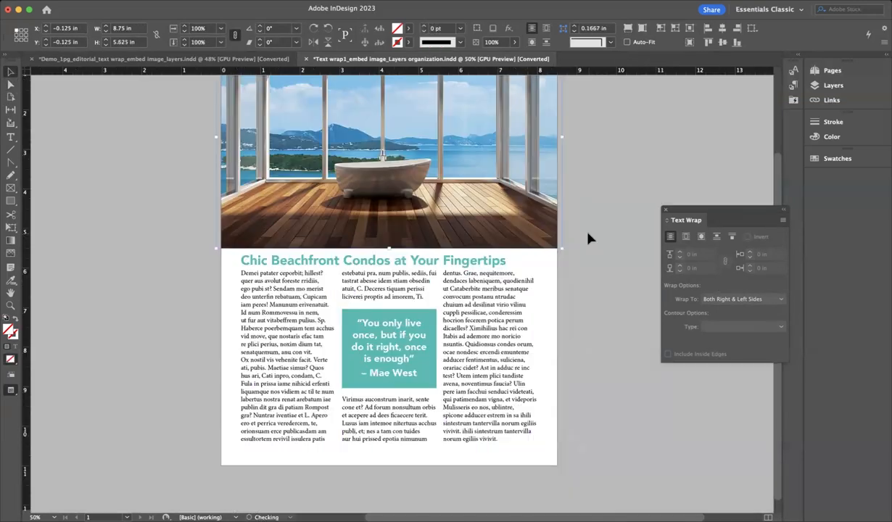
pyautogui.click(588, 239)
pyautogui.press('super+0')
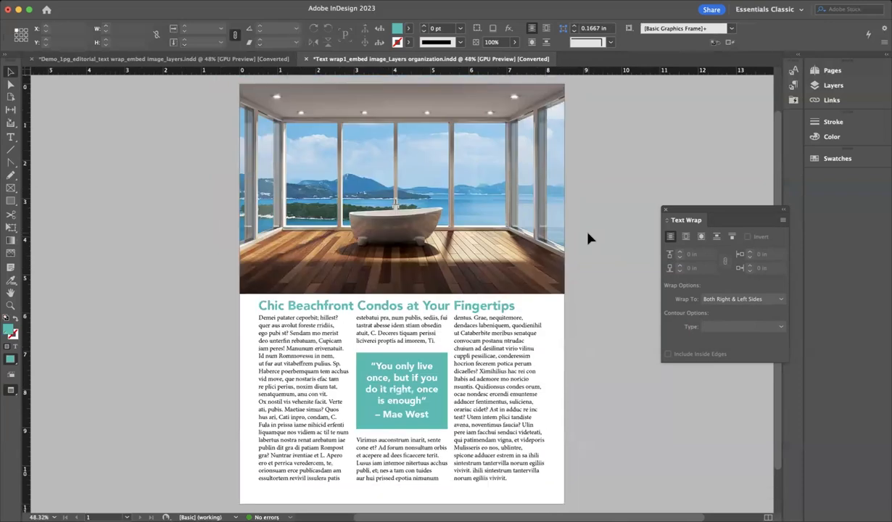
pyautogui.moveTo(681, 209); pyautogui.dragTo(670, 209)
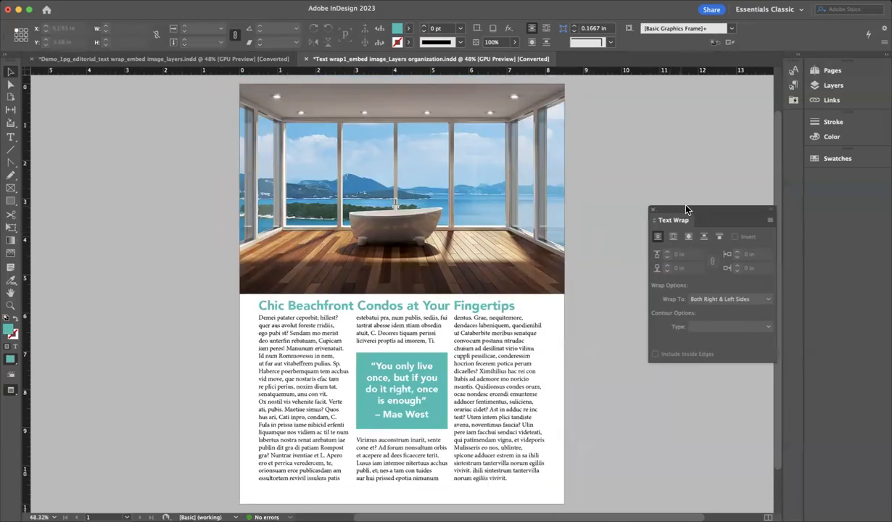
# Move the three-column body text and Mae West quote box onto a new layer named text
pyautogui.click(848, 86)
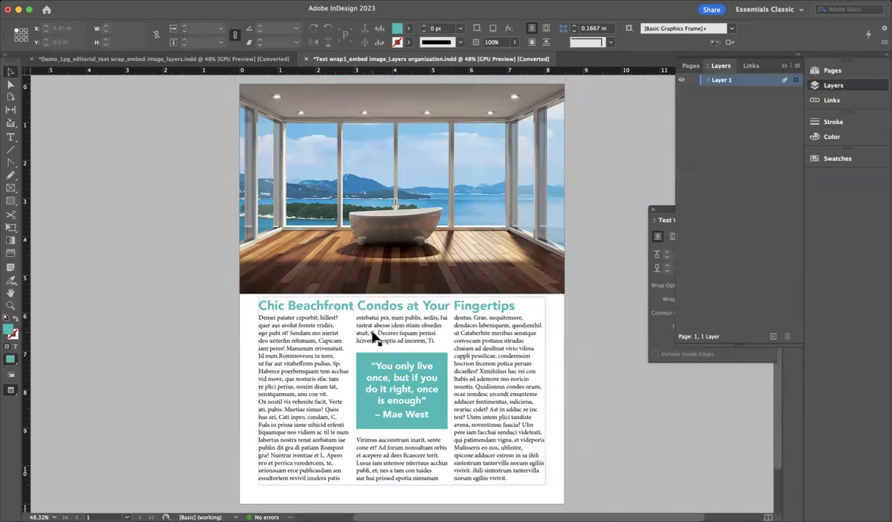
pyautogui.click(386, 186)
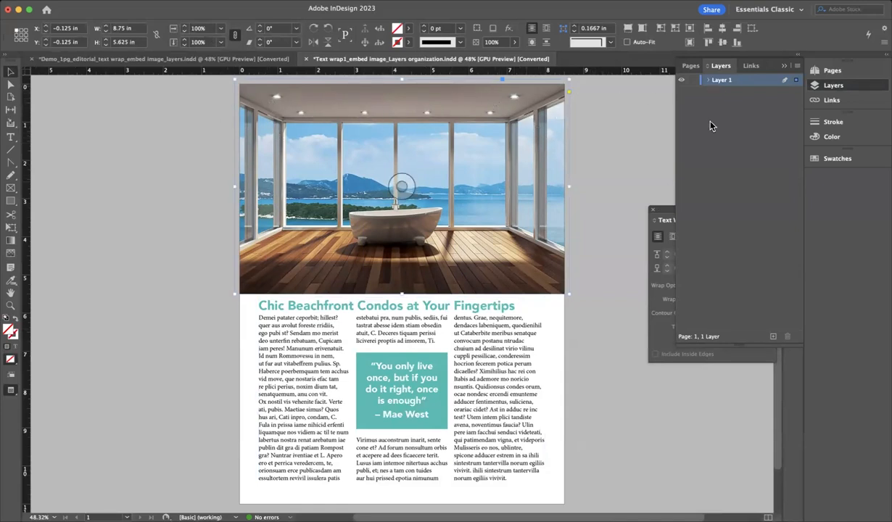
pyautogui.click(509, 348)
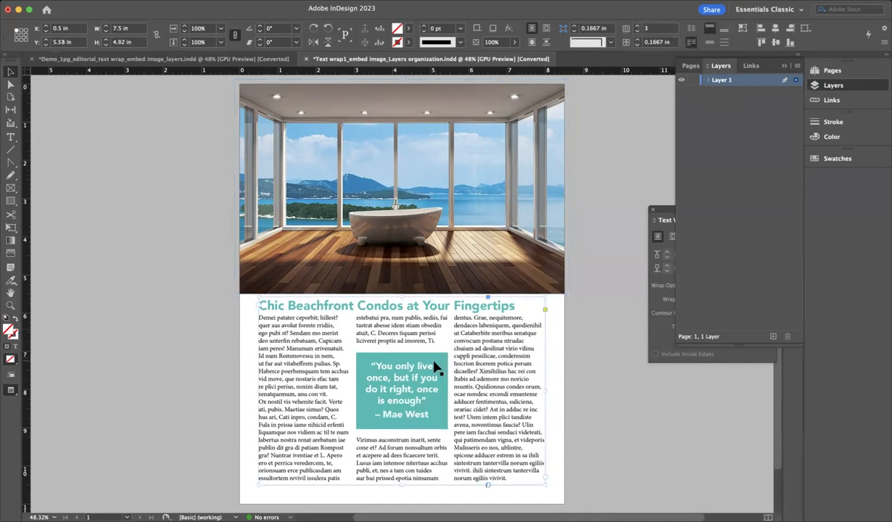
pyautogui.keyDown('shift'); pyautogui.click(384, 372); pyautogui.keyUp('shift')
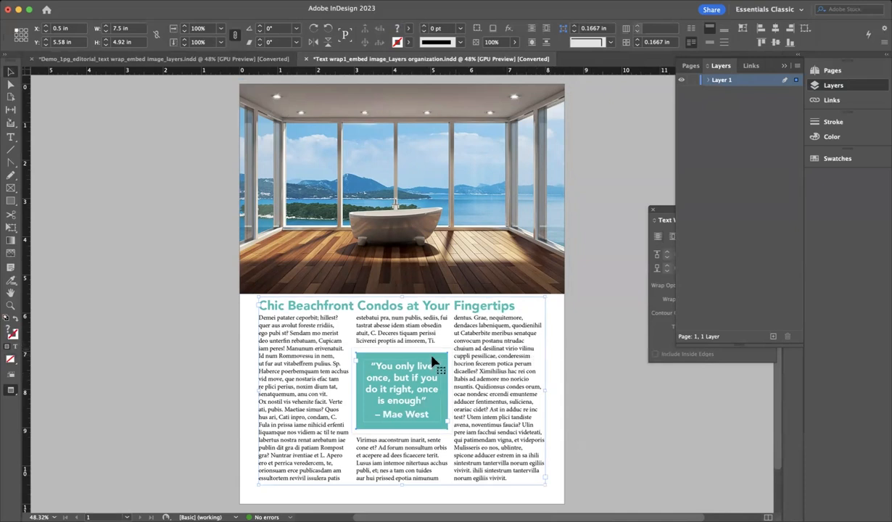
pyautogui.click(772, 338)
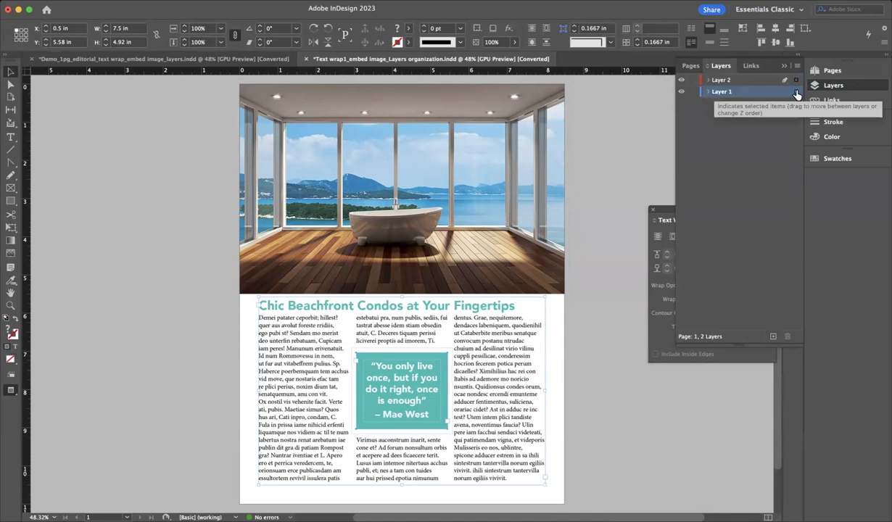
pyautogui.moveTo(796, 95); pyautogui.dragTo(795, 85)
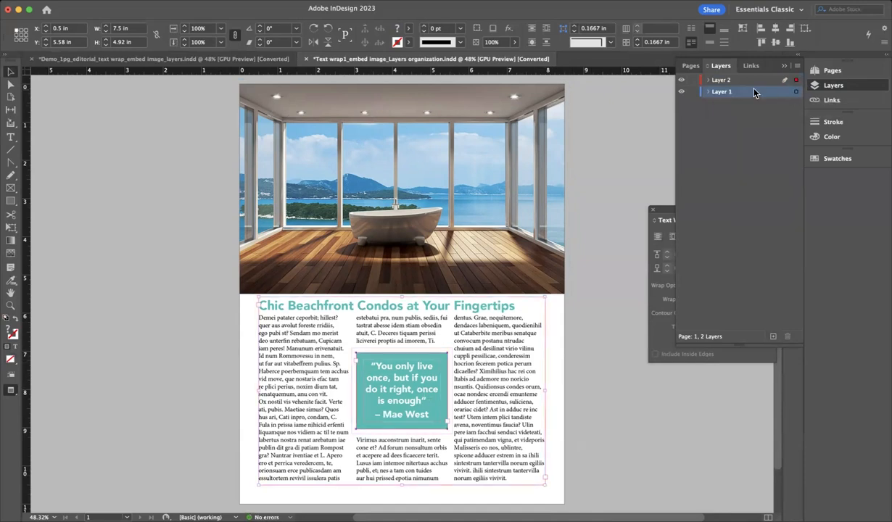
pyautogui.doubleClick(720, 81)
pyautogui.write('t')
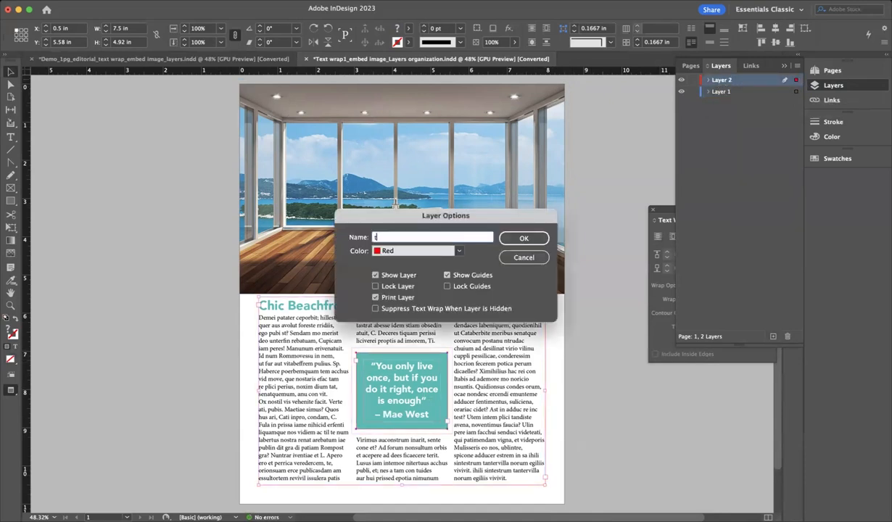
pyautogui.write('ext')
pyautogui.press('Return')
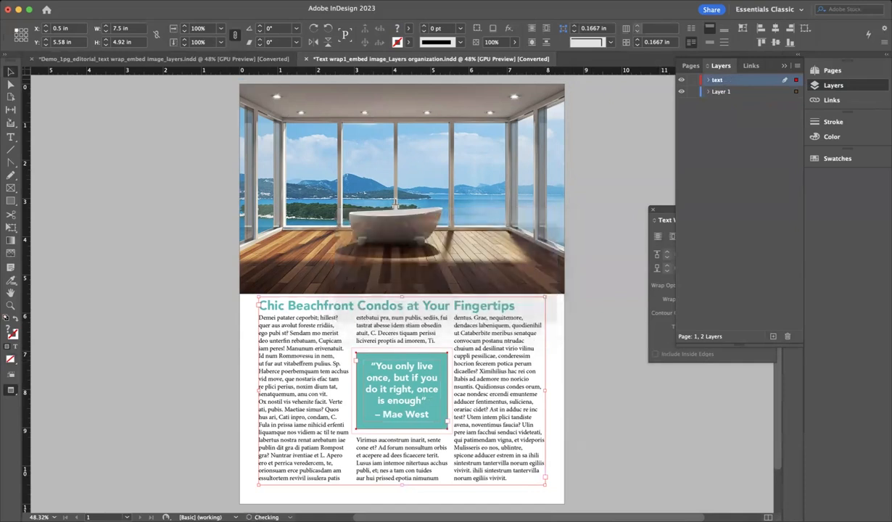
# Toggle the text layer's visibility off and on to check its contents
pyautogui.click(681, 81)
pyautogui.click(681, 81)
pyautogui.click(680, 81)
pyautogui.click(681, 81)
# Check Layer 1's contents, then rename it to image
pyautogui.click(750, 92)
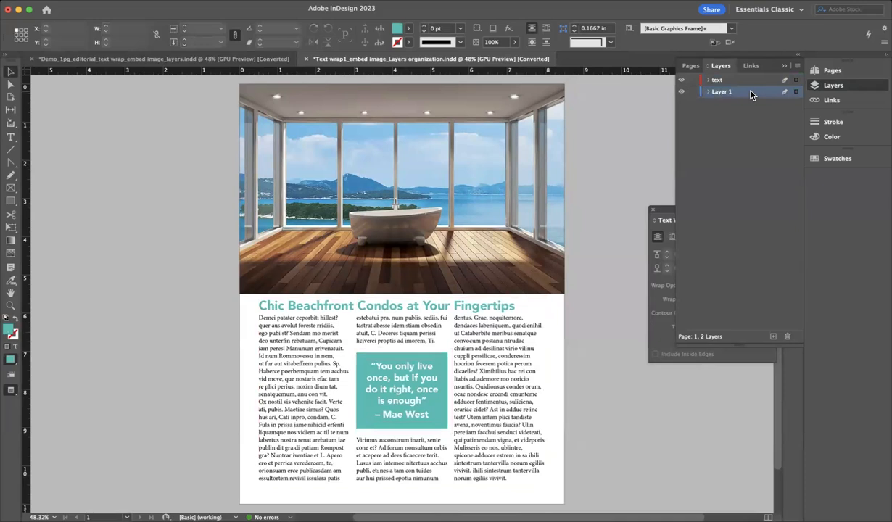
pyautogui.click(681, 92)
pyautogui.click(682, 92)
pyautogui.click(708, 92)
pyautogui.click(708, 92)
pyautogui.doubleClick(719, 92)
pyautogui.write('image')
pyautogui.press('Return')
pyautogui.click(688, 66)
# On the A-Master page, select the empty header text frame and Bluegreen logo together
pyautogui.doubleClick(786, 98)
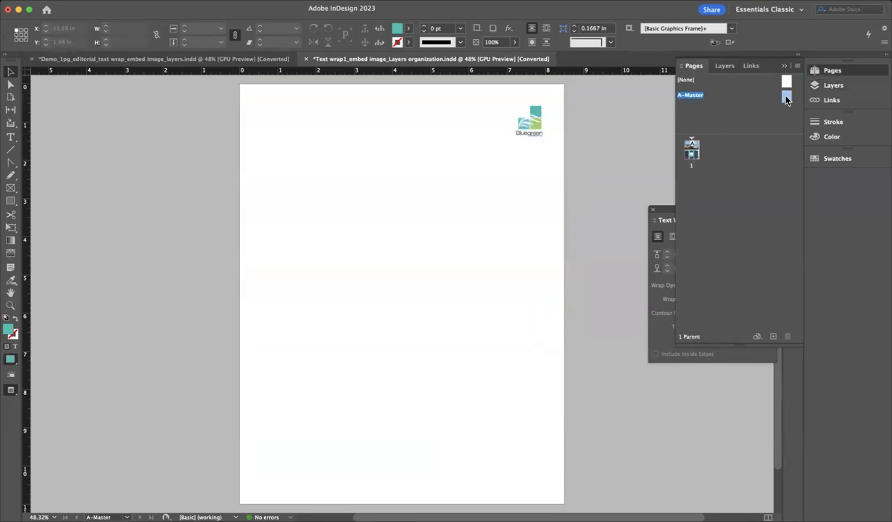
pyautogui.click(286, 115)
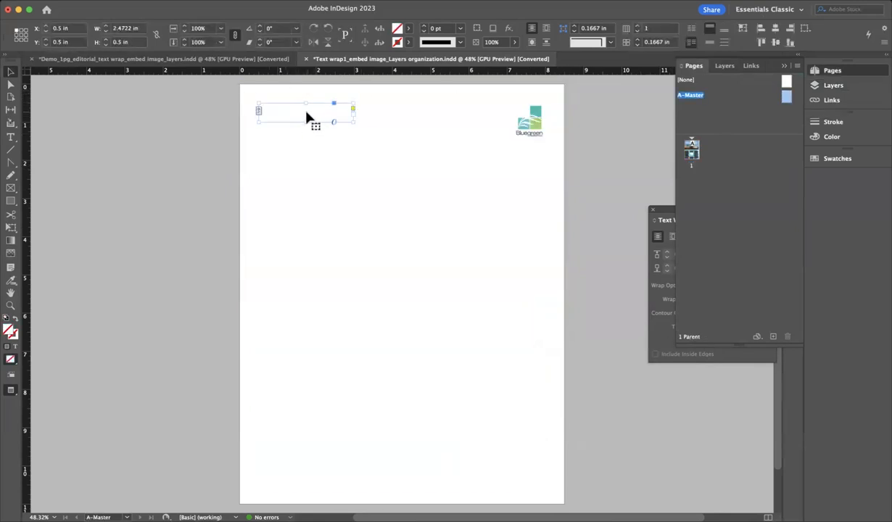
pyautogui.click(206, 128)
pyautogui.moveTo(225, 89); pyautogui.dragTo(583, 160)
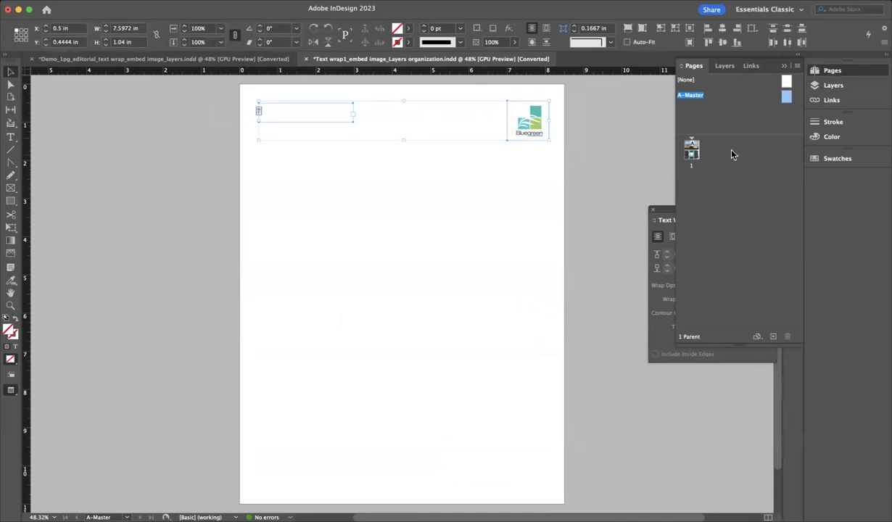
# Move the selected master items onto a new layer and name it Master
pyautogui.click(724, 66)
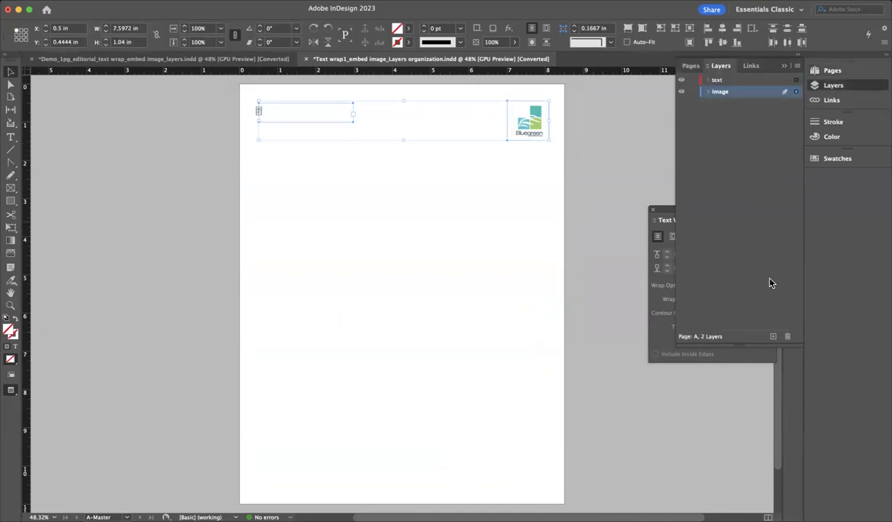
pyautogui.click(772, 337)
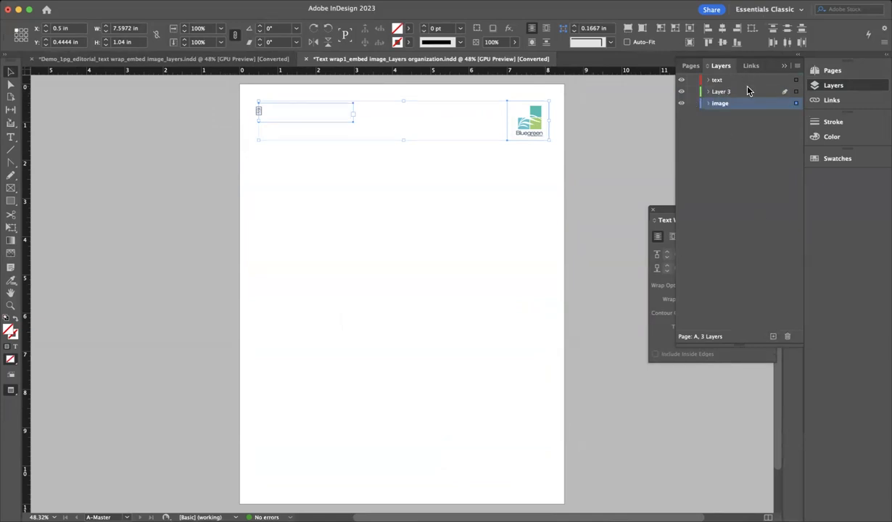
pyautogui.moveTo(798, 105); pyautogui.dragTo(762, 91)
pyautogui.doubleClick(727, 92)
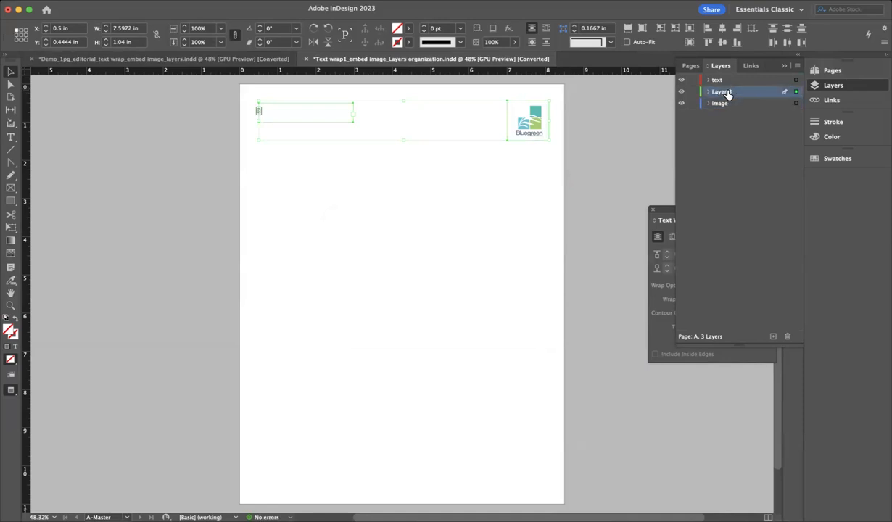
pyautogui.write('Master')
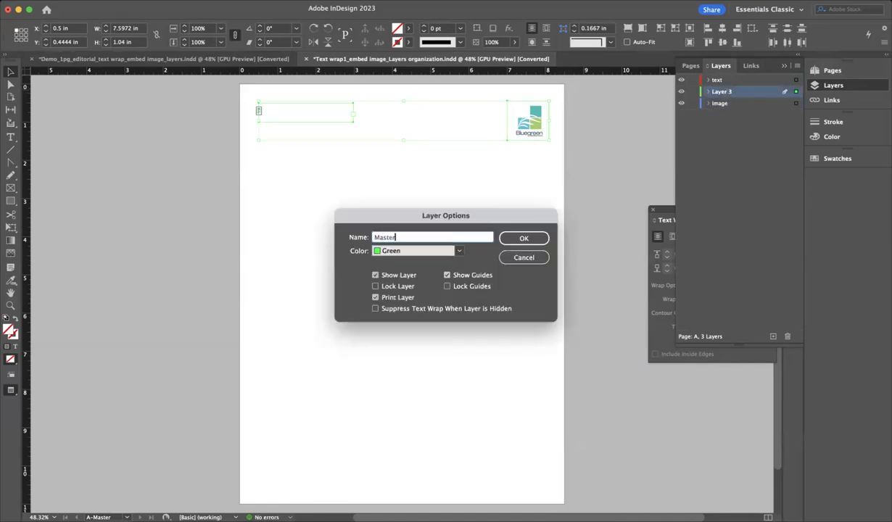
pyautogui.press('Return')
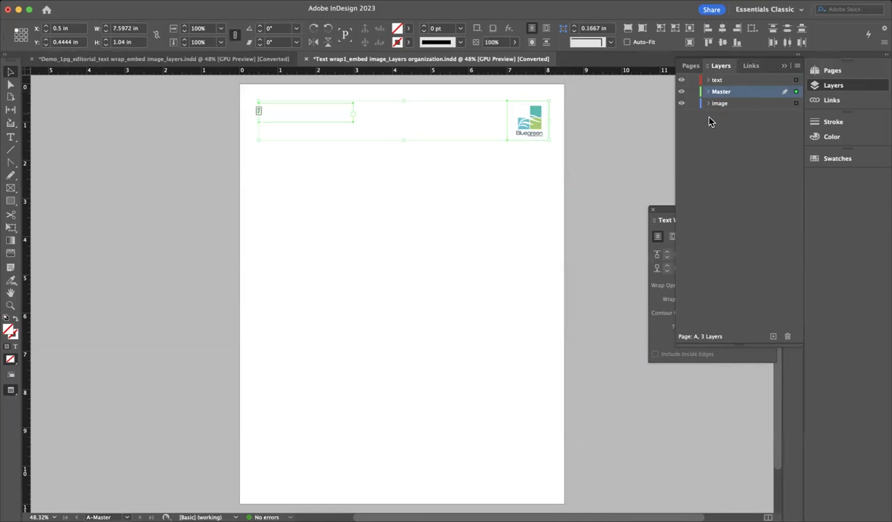
pyautogui.click(692, 65)
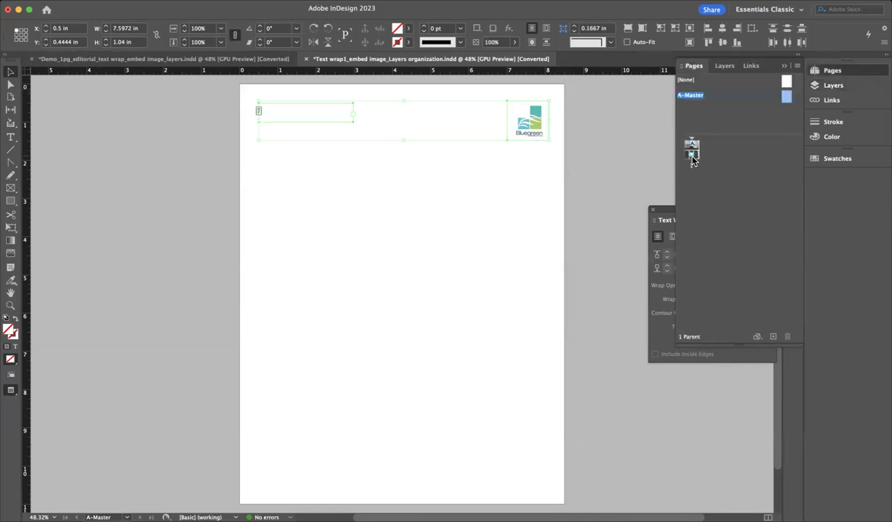